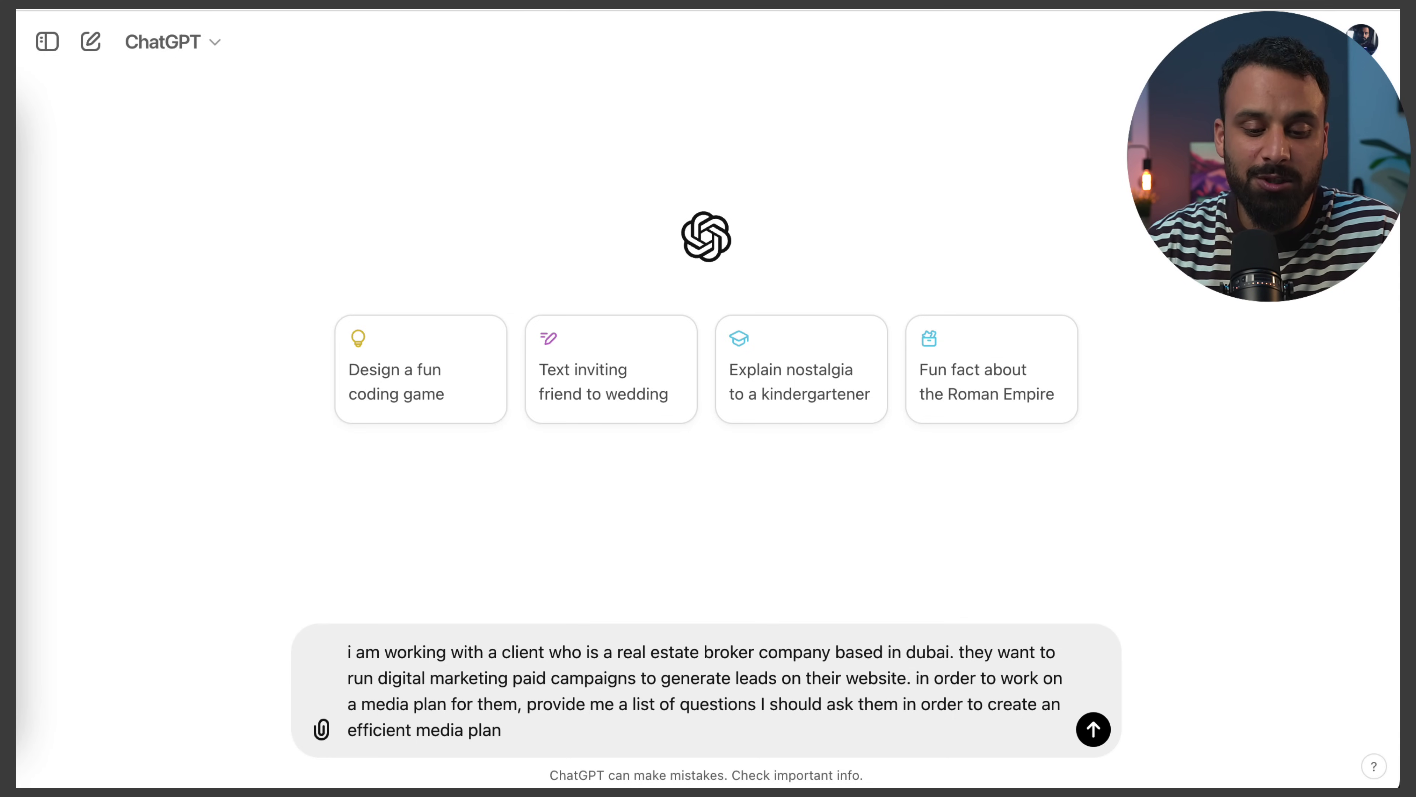
Step: Submit the prepared prompt requesting questions to ask a Dubai real estate broker client for an efficient media plan
key(Return)
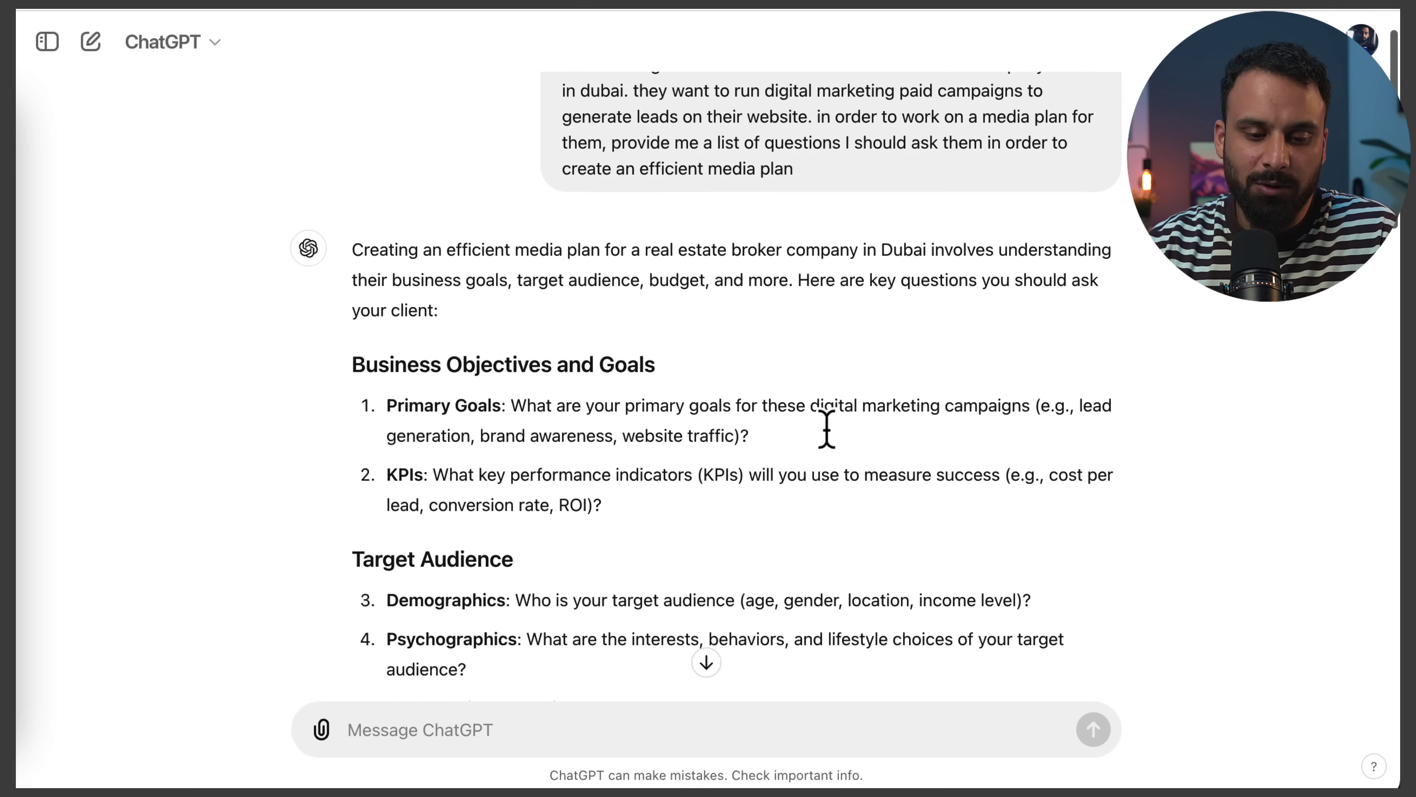
Step: Read through the generated client questions, from Business Objectives and Goals to Customer Relationship Management (CRM)
scroll(828, 441, down, 5)
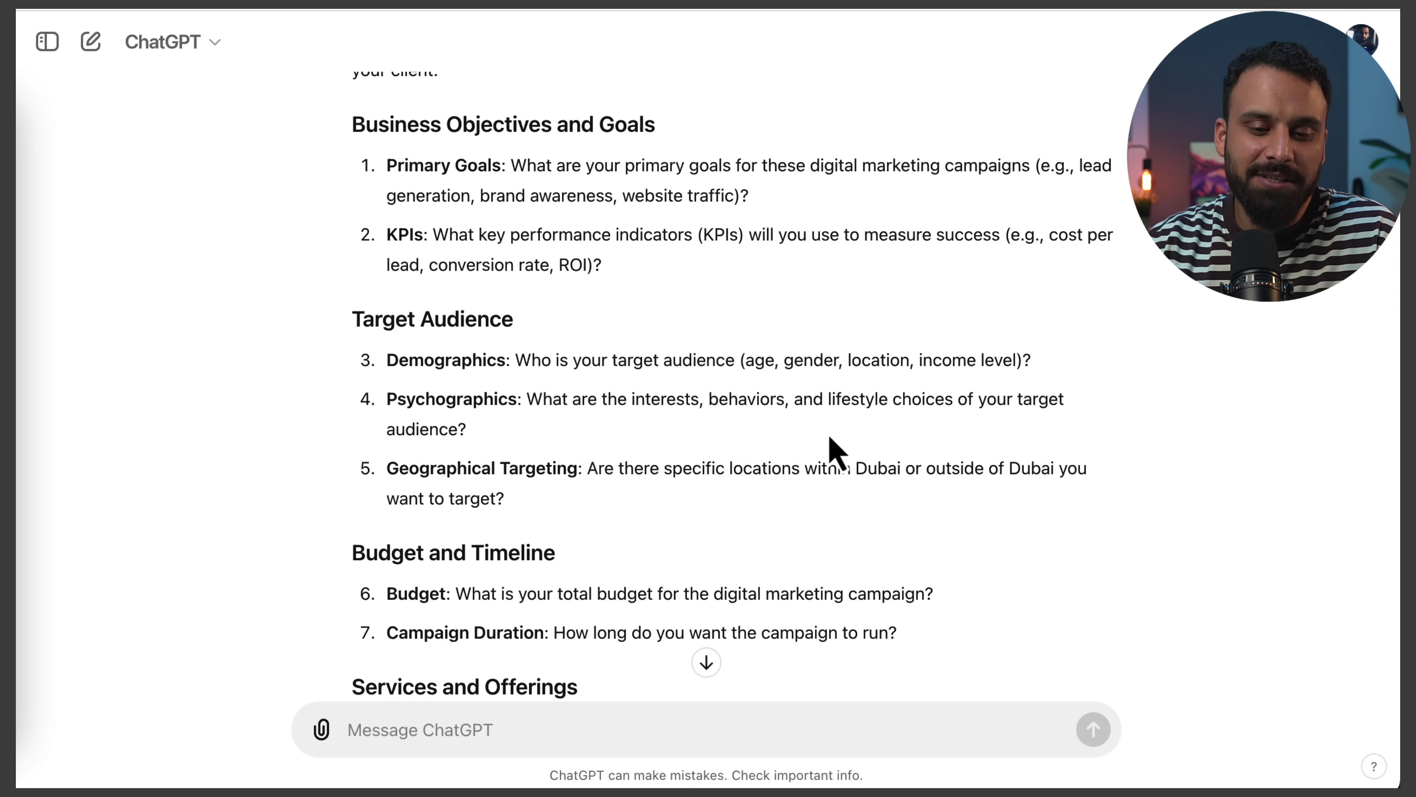
scroll(830, 437, down, 2)
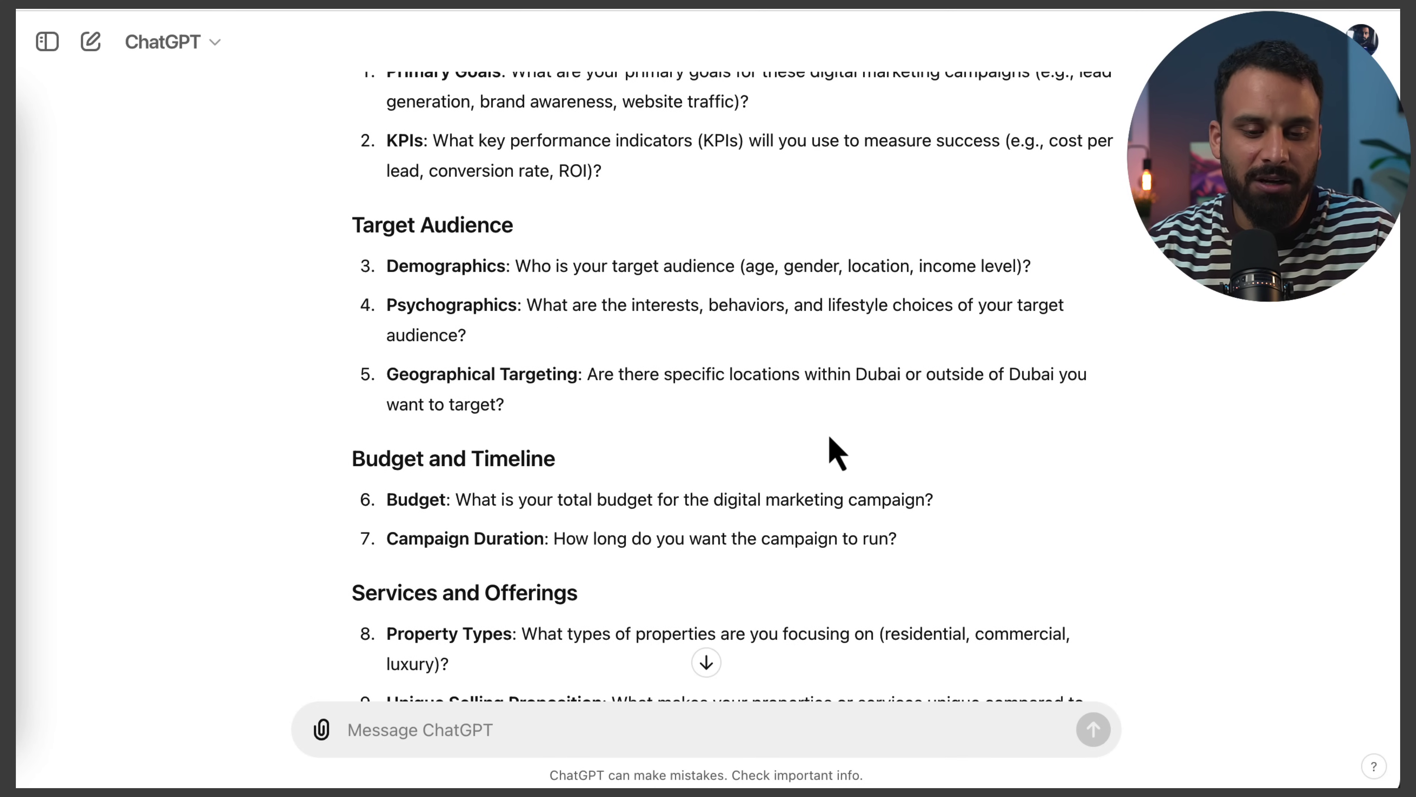
scroll(830, 438, down, 3)
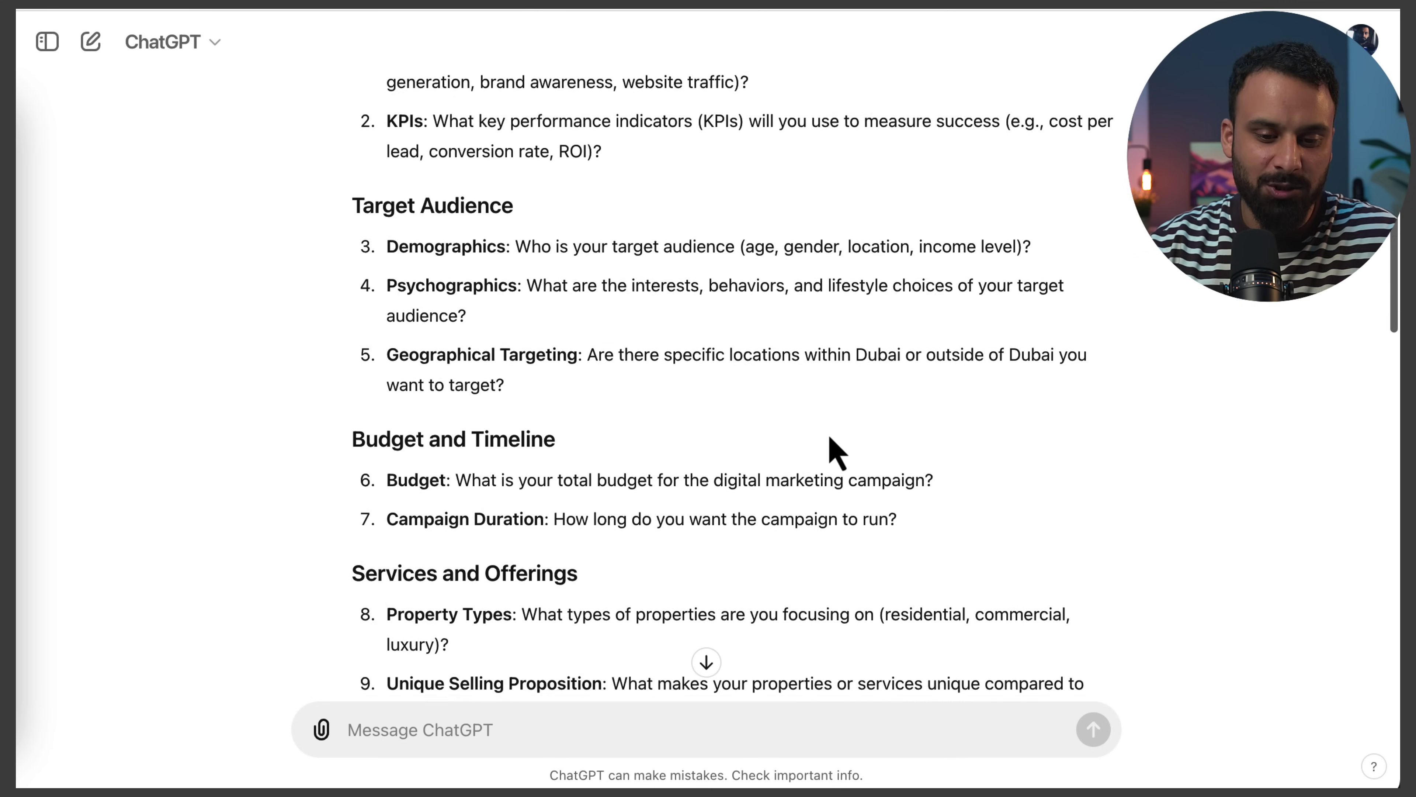
scroll(829, 438, down, 2)
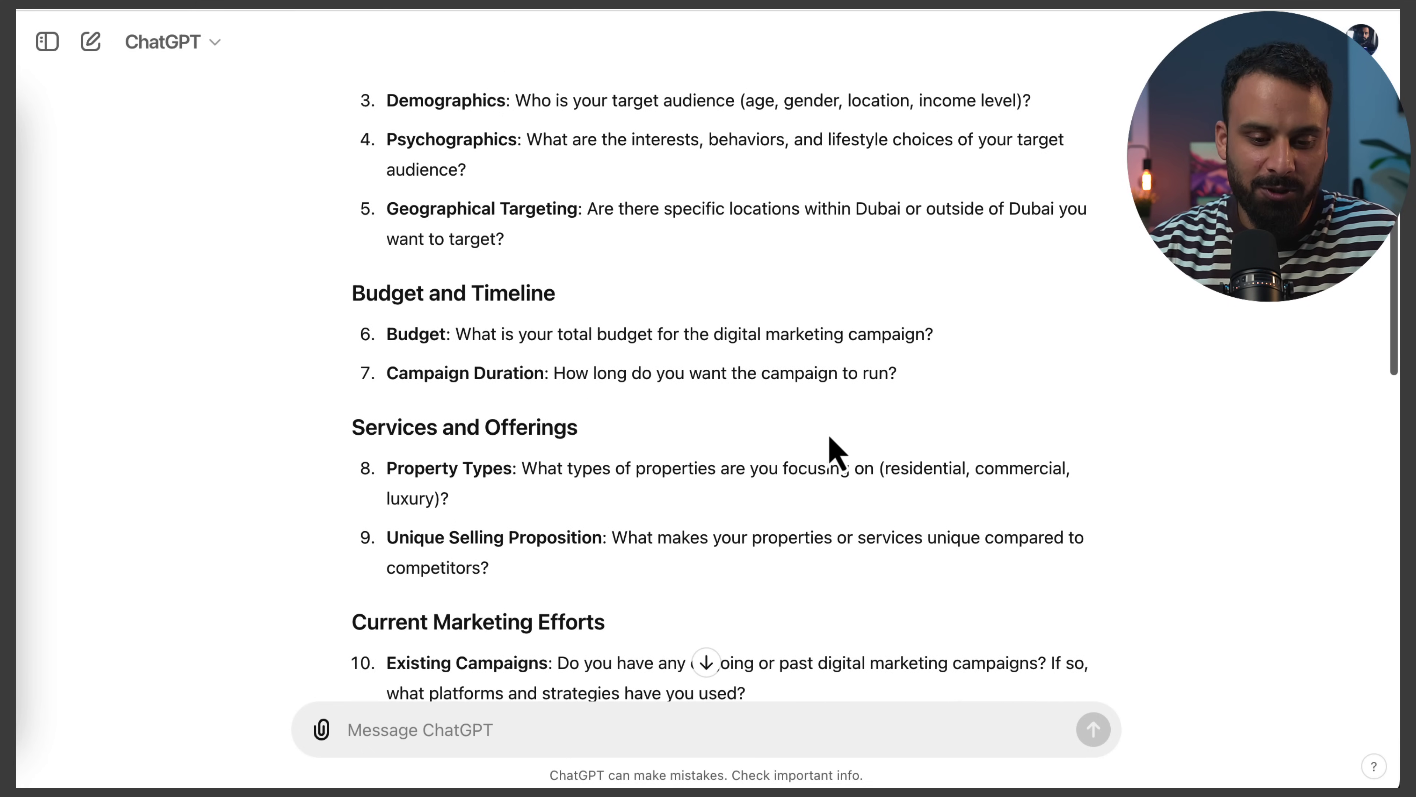
scroll(827, 428, down, 2)
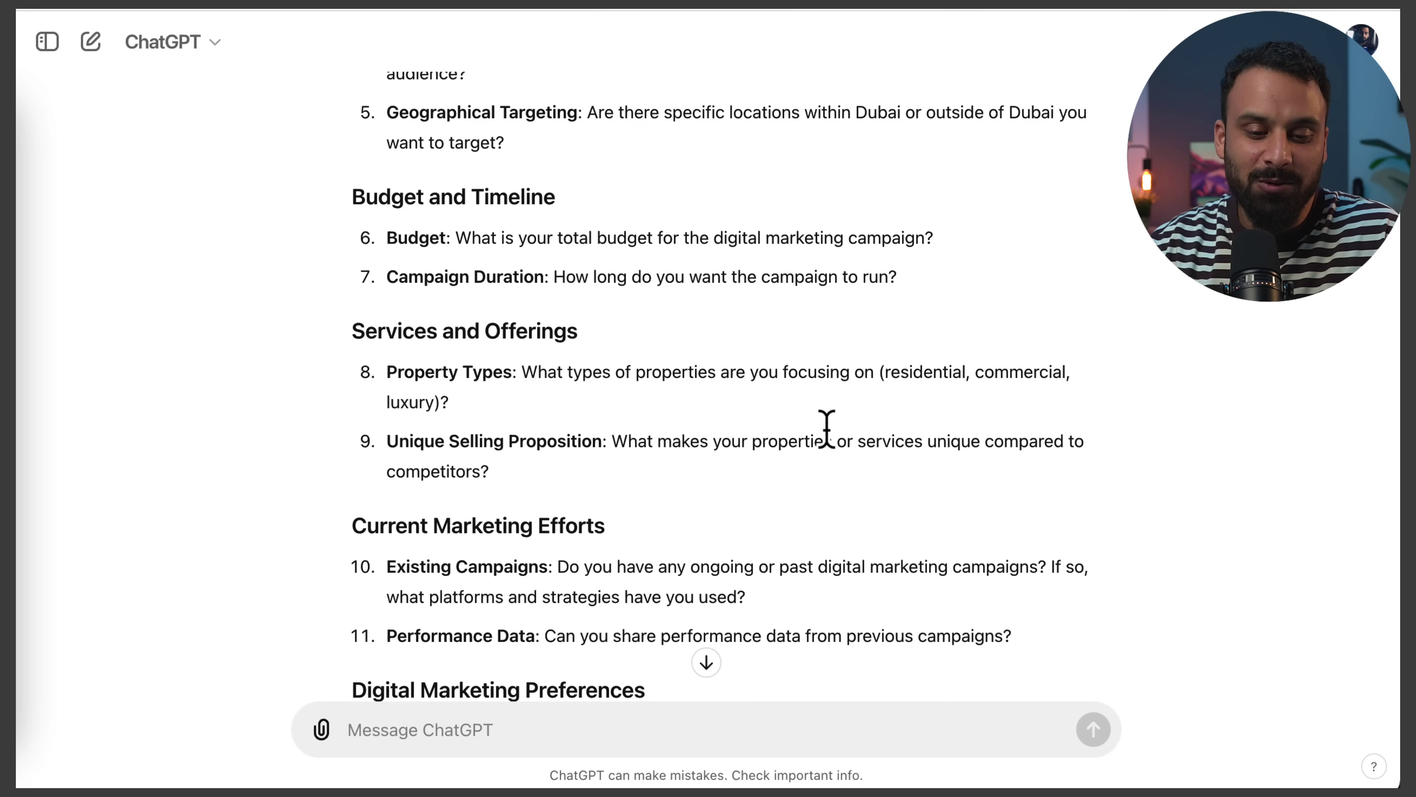
scroll(826, 429, down, 2)
scroll(829, 438, down, 2)
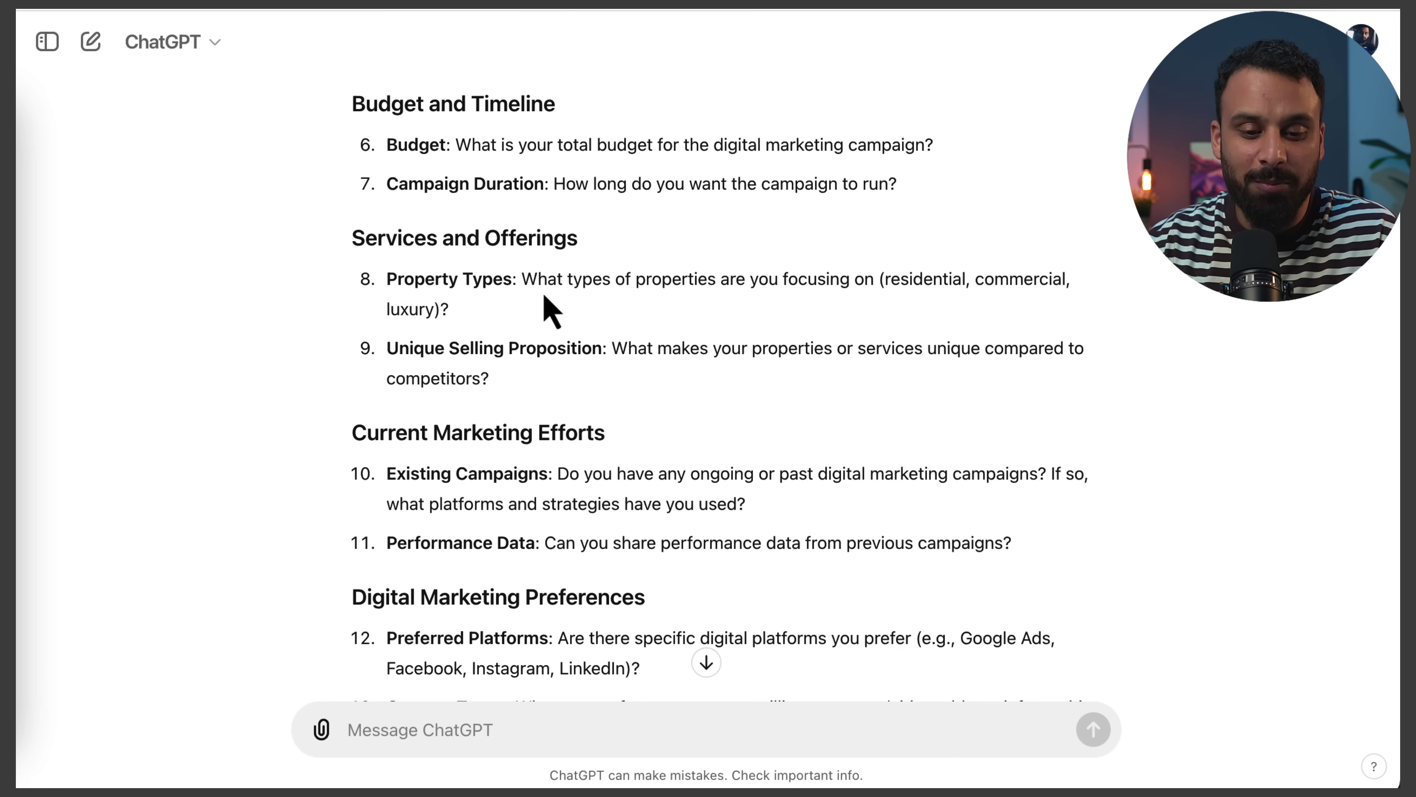
scroll(613, 294, down, 1)
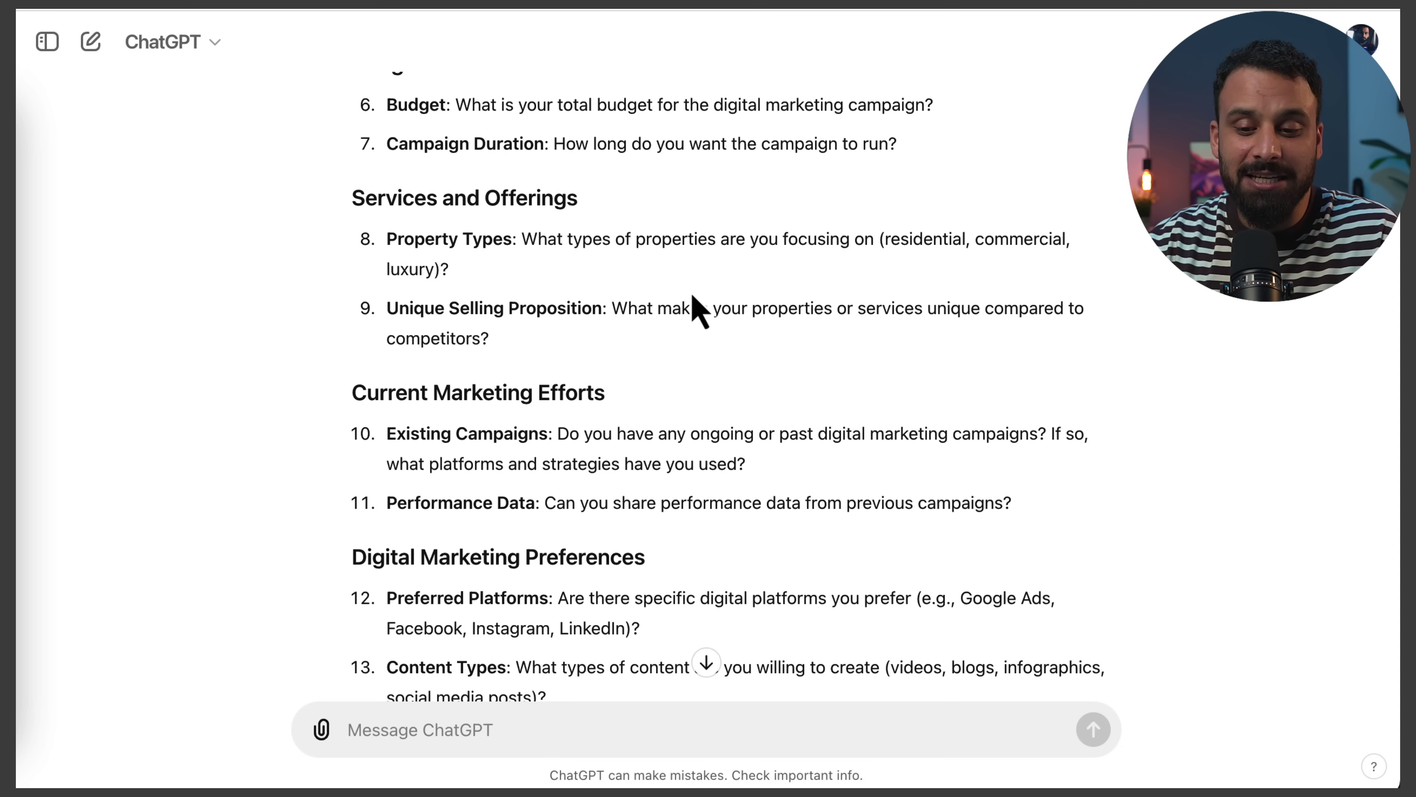
scroll(693, 296, down, 1)
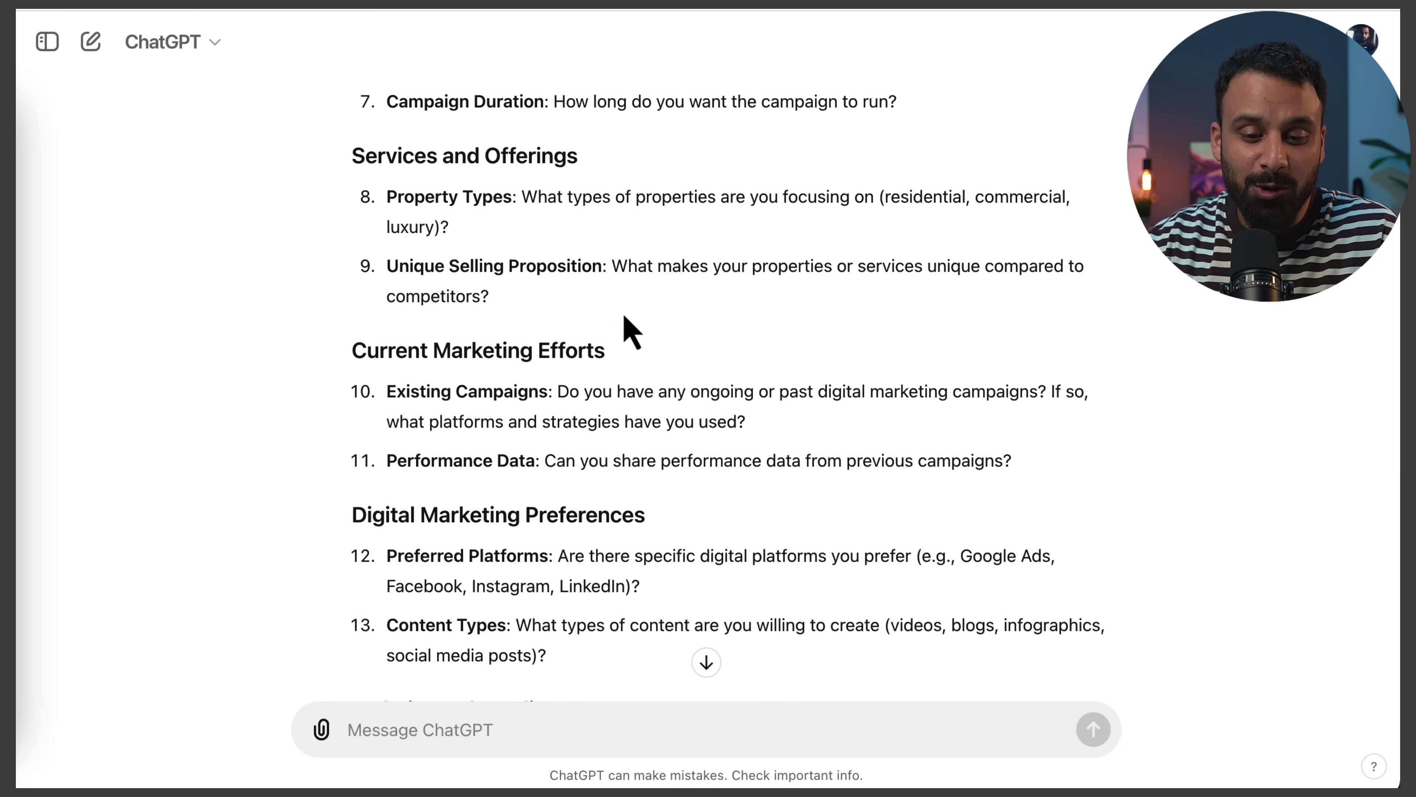
scroll(614, 294, down, 2)
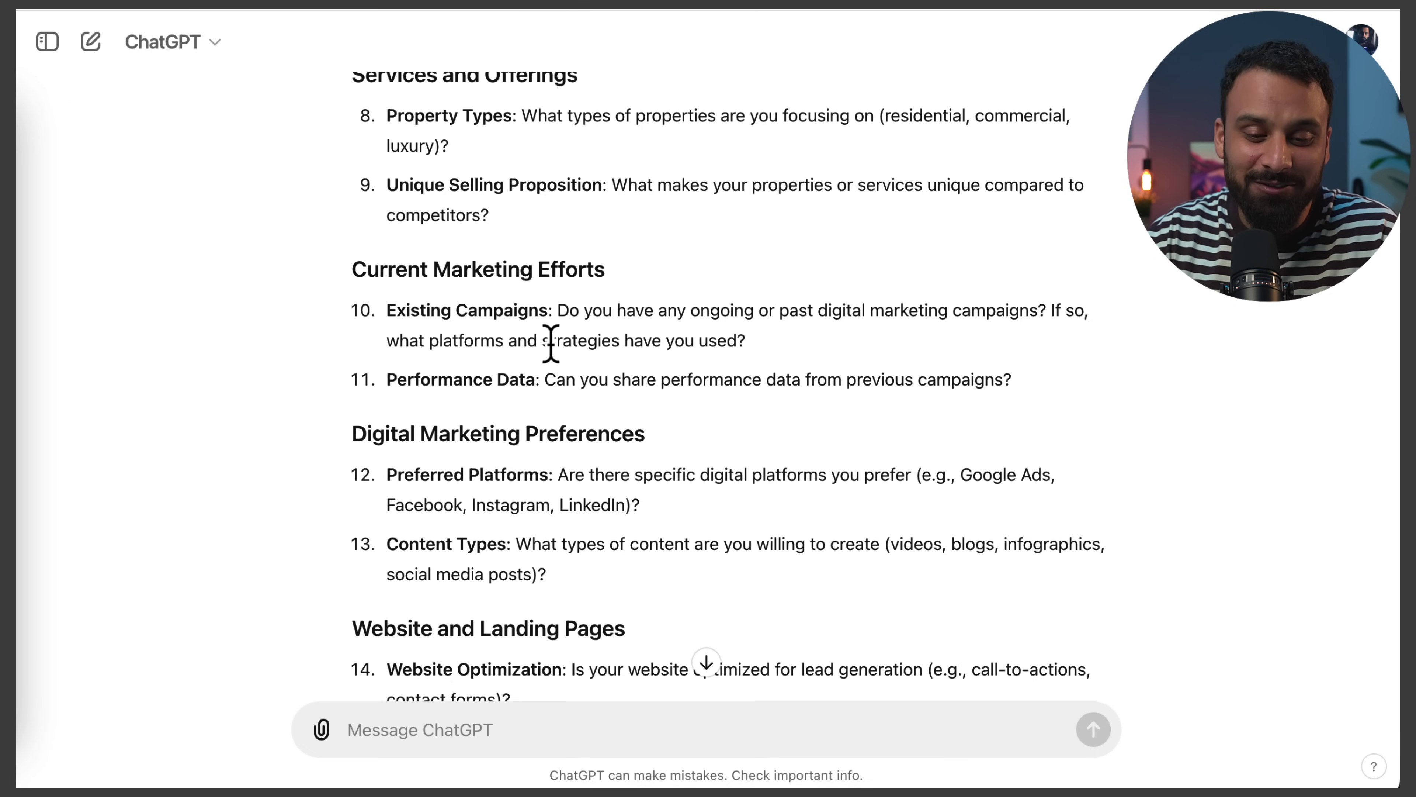
scroll(551, 342, down, 1)
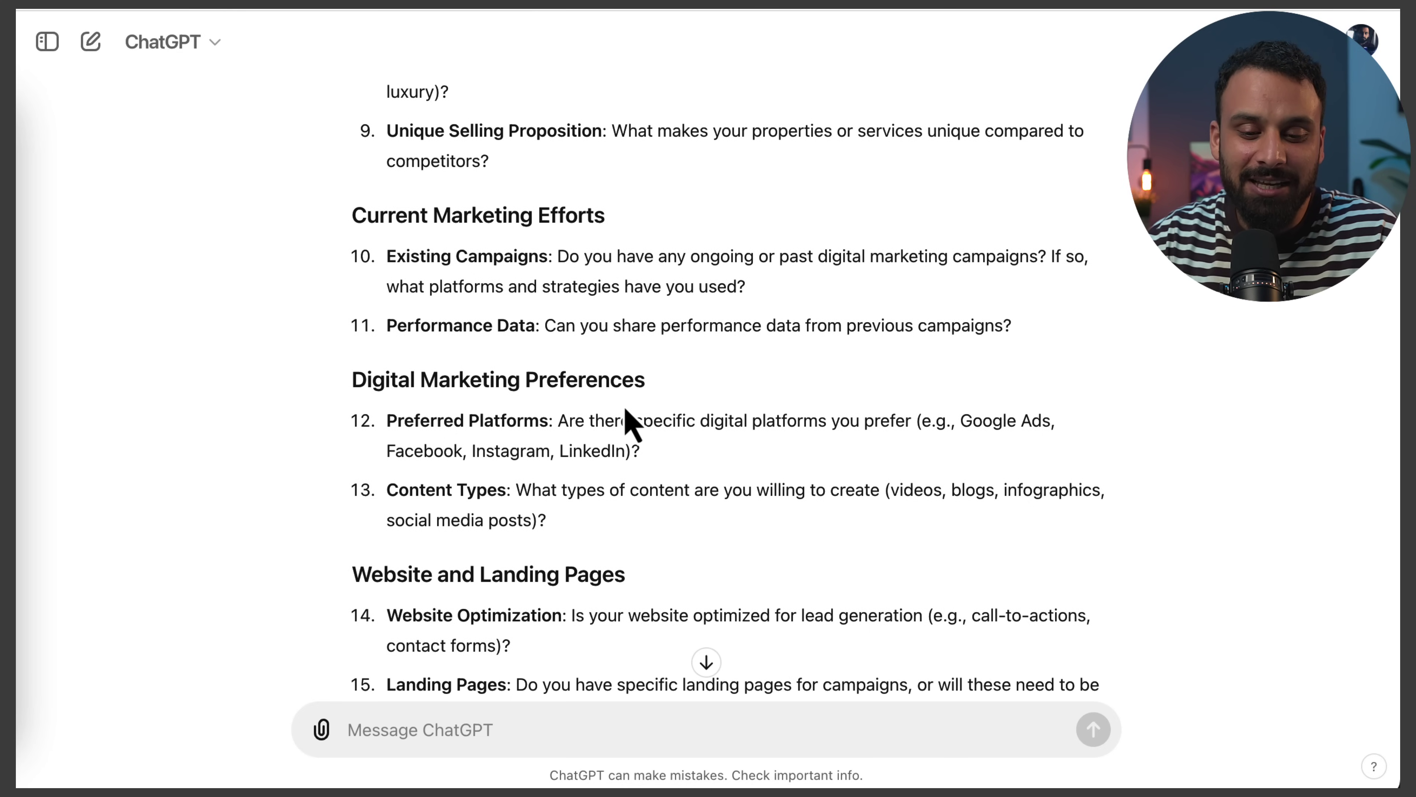
scroll(629, 422, down, 1)
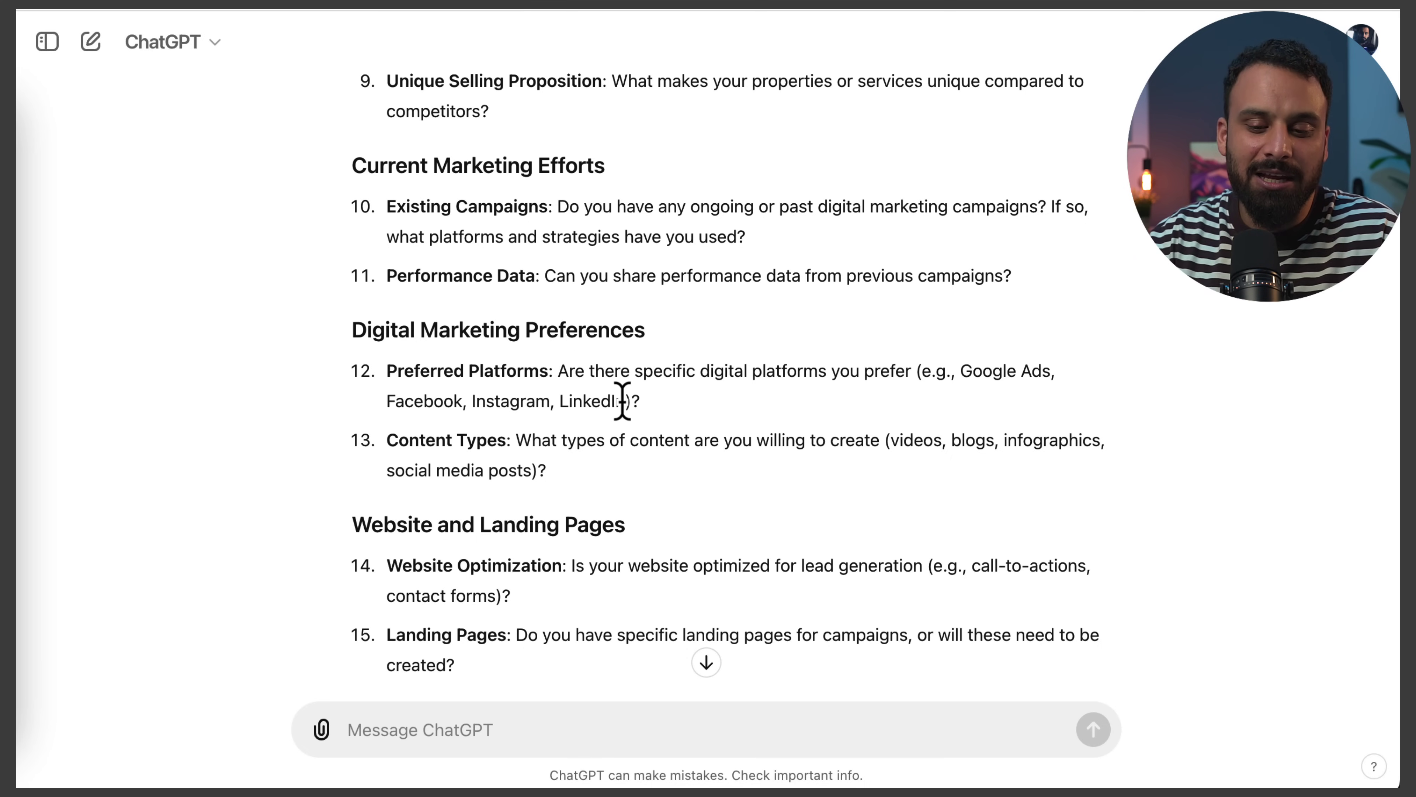
scroll(623, 401, down, 1)
scroll(622, 397, down, 1)
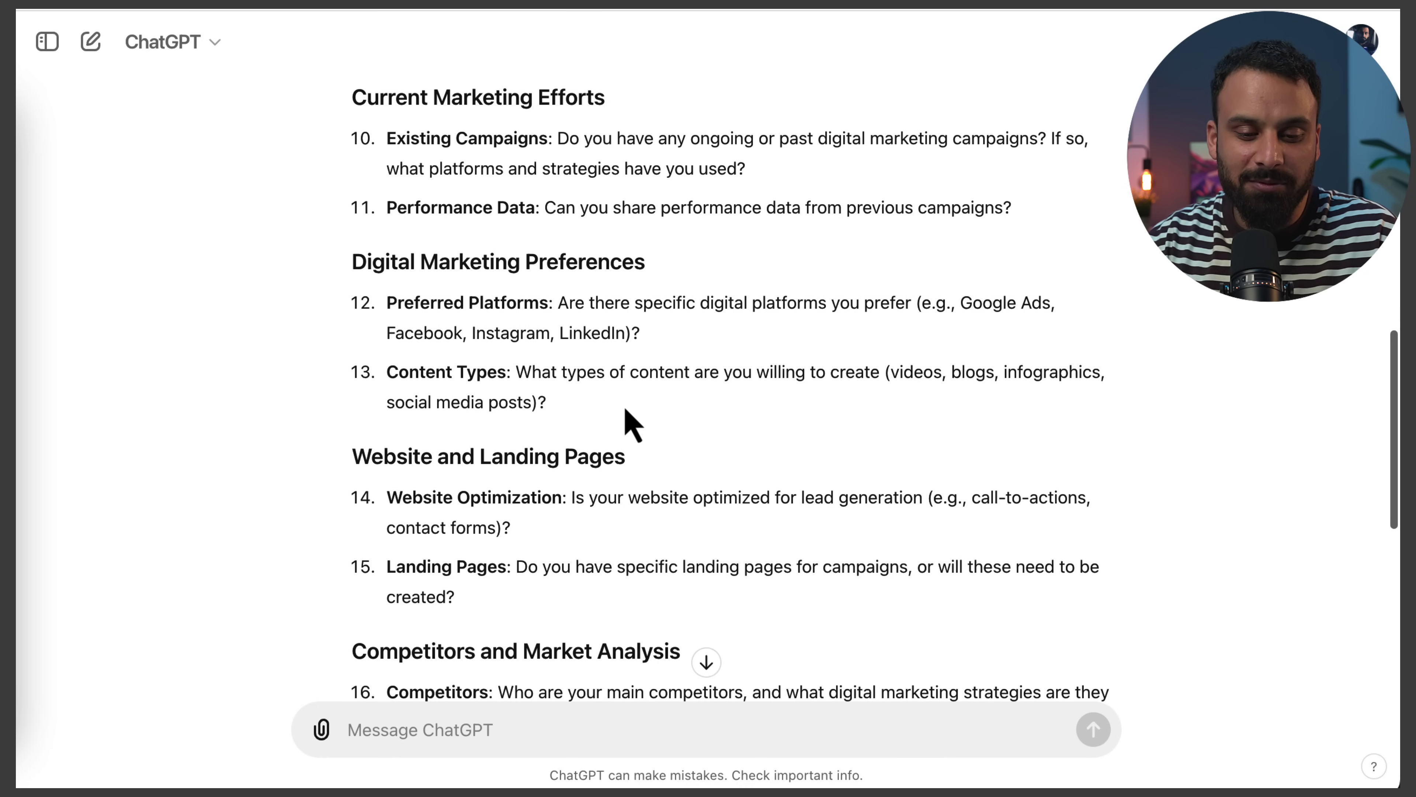
scroll(624, 410, down, 2)
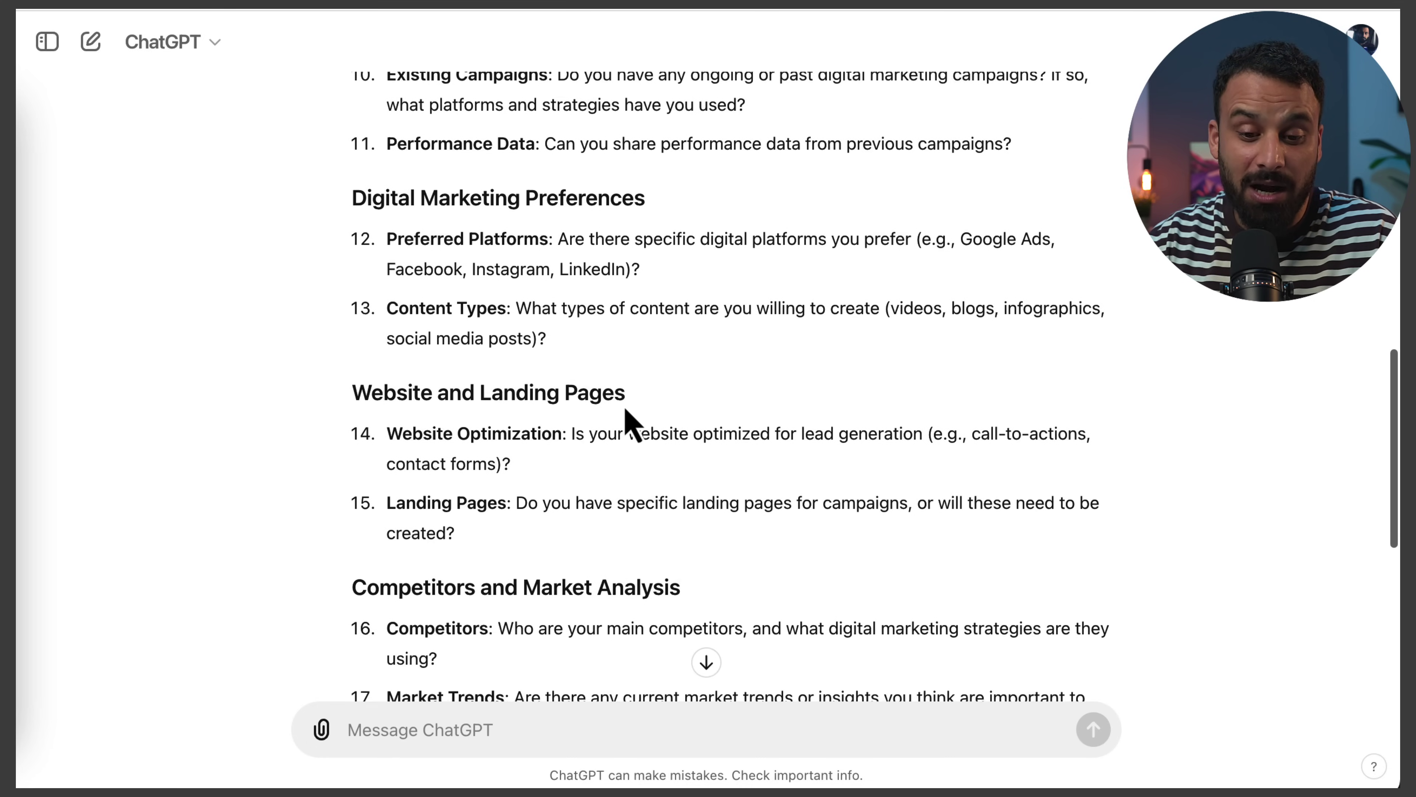
scroll(625, 410, down, 2)
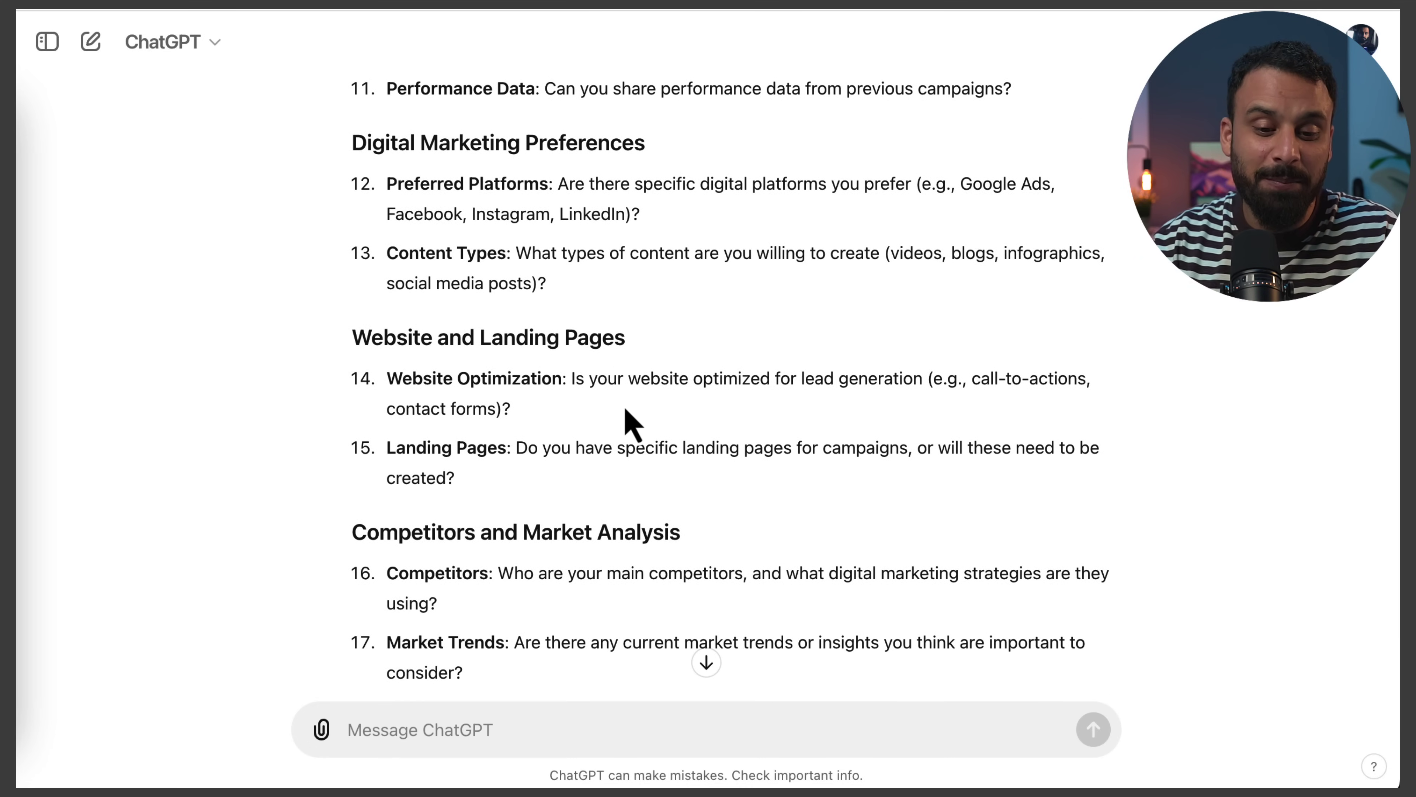
scroll(623, 407, down, 1)
scroll(622, 400, down, 2)
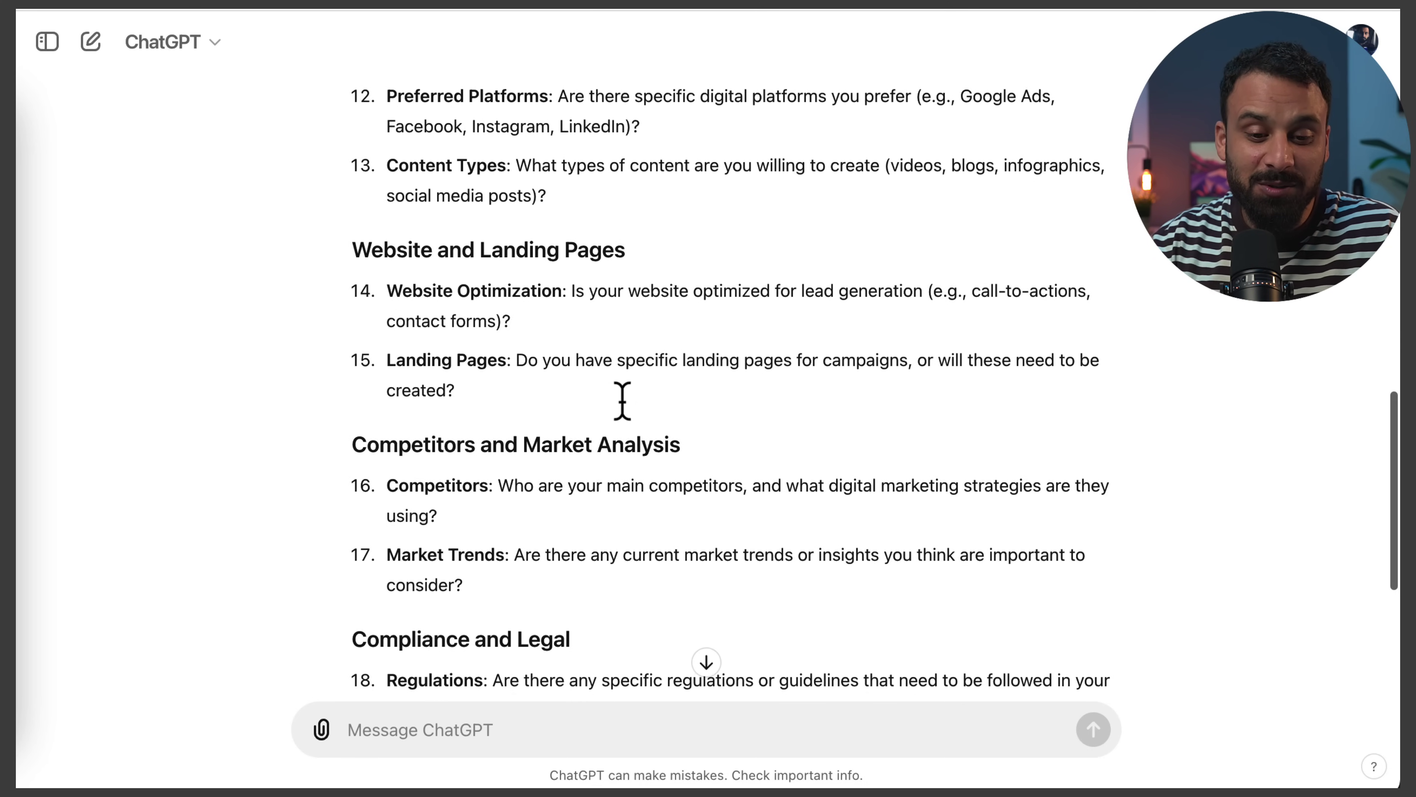
scroll(623, 401, down, 5)
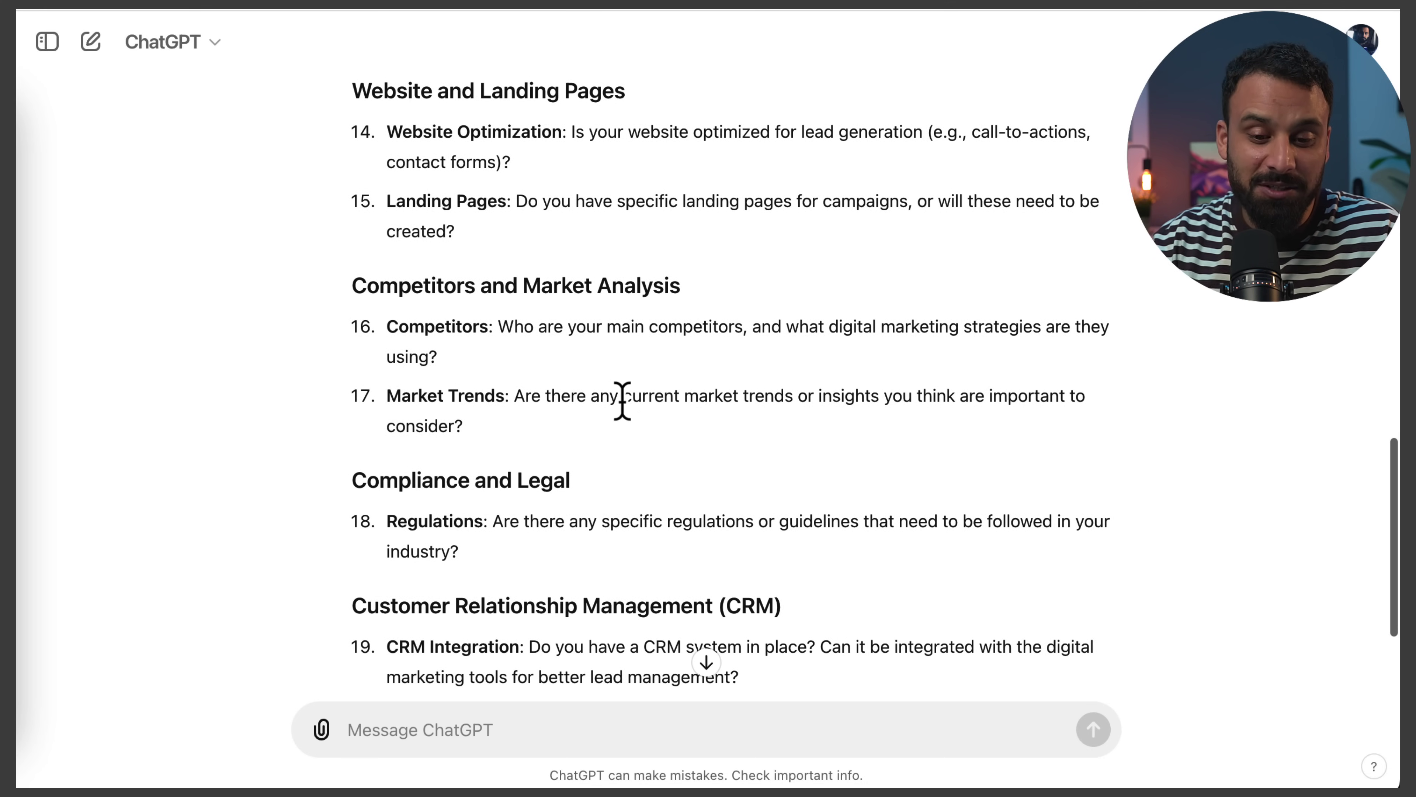
scroll(622, 401, down, 5)
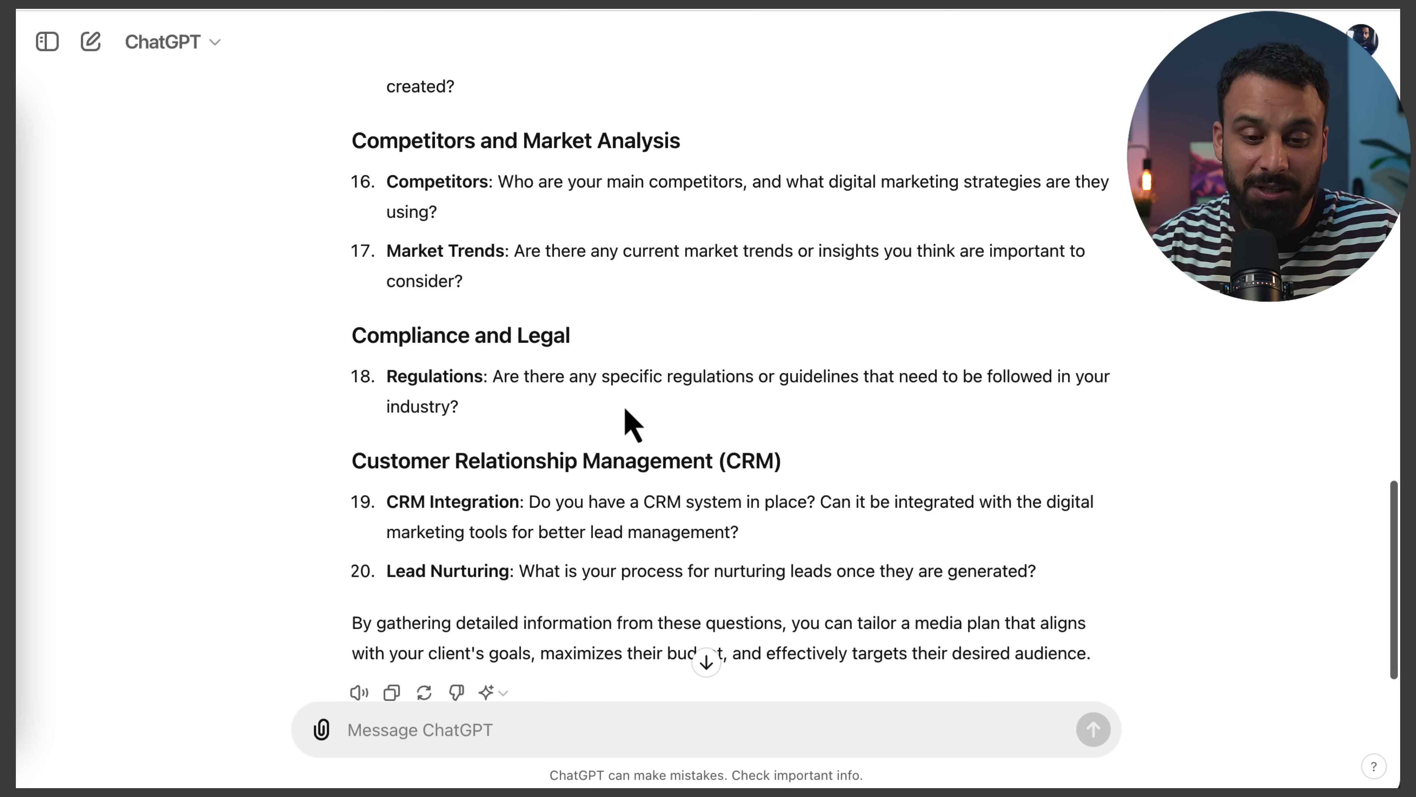
scroll(623, 404, down, 2)
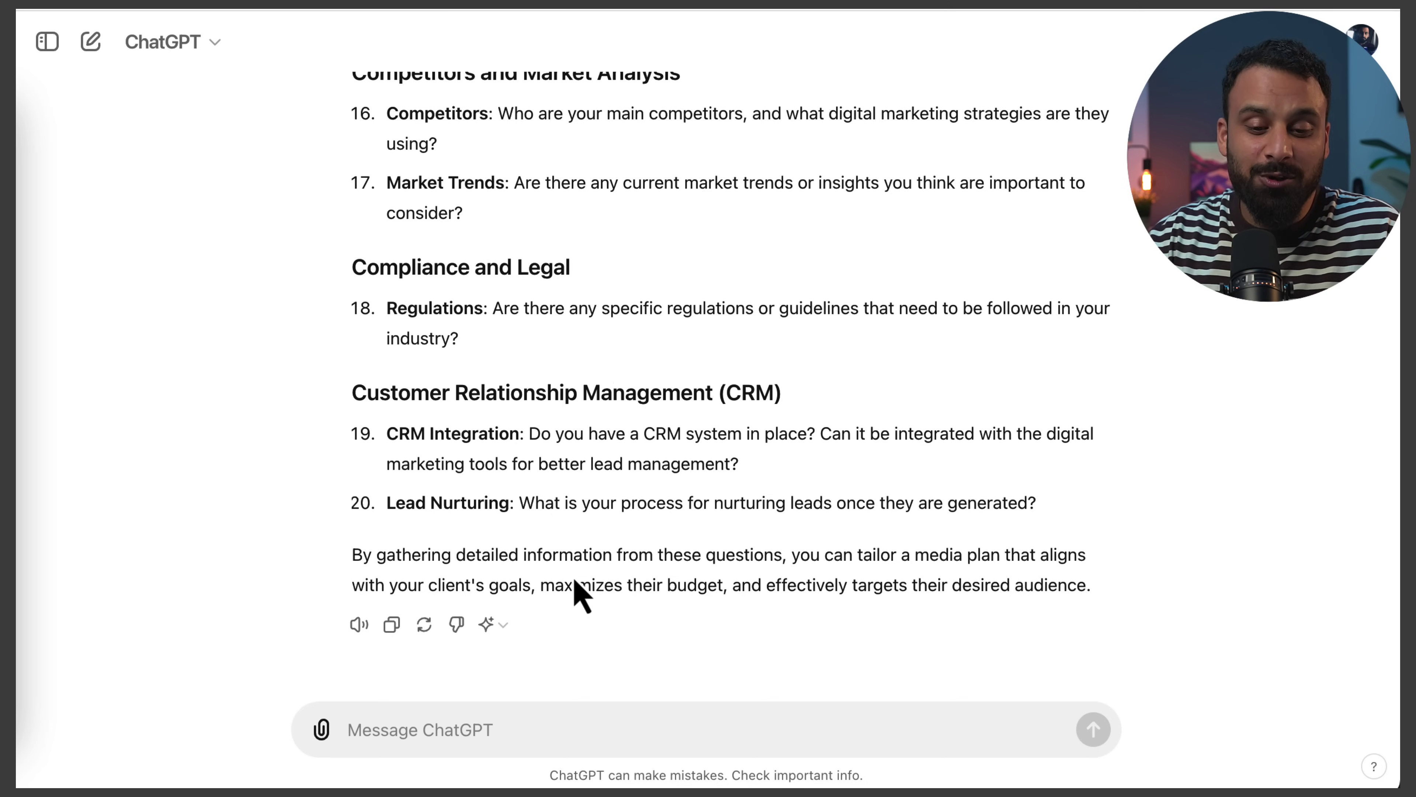
Step: Return to the start of the question list and review all its sections again through to the closing summary
scroll(641, 436, up, 10)
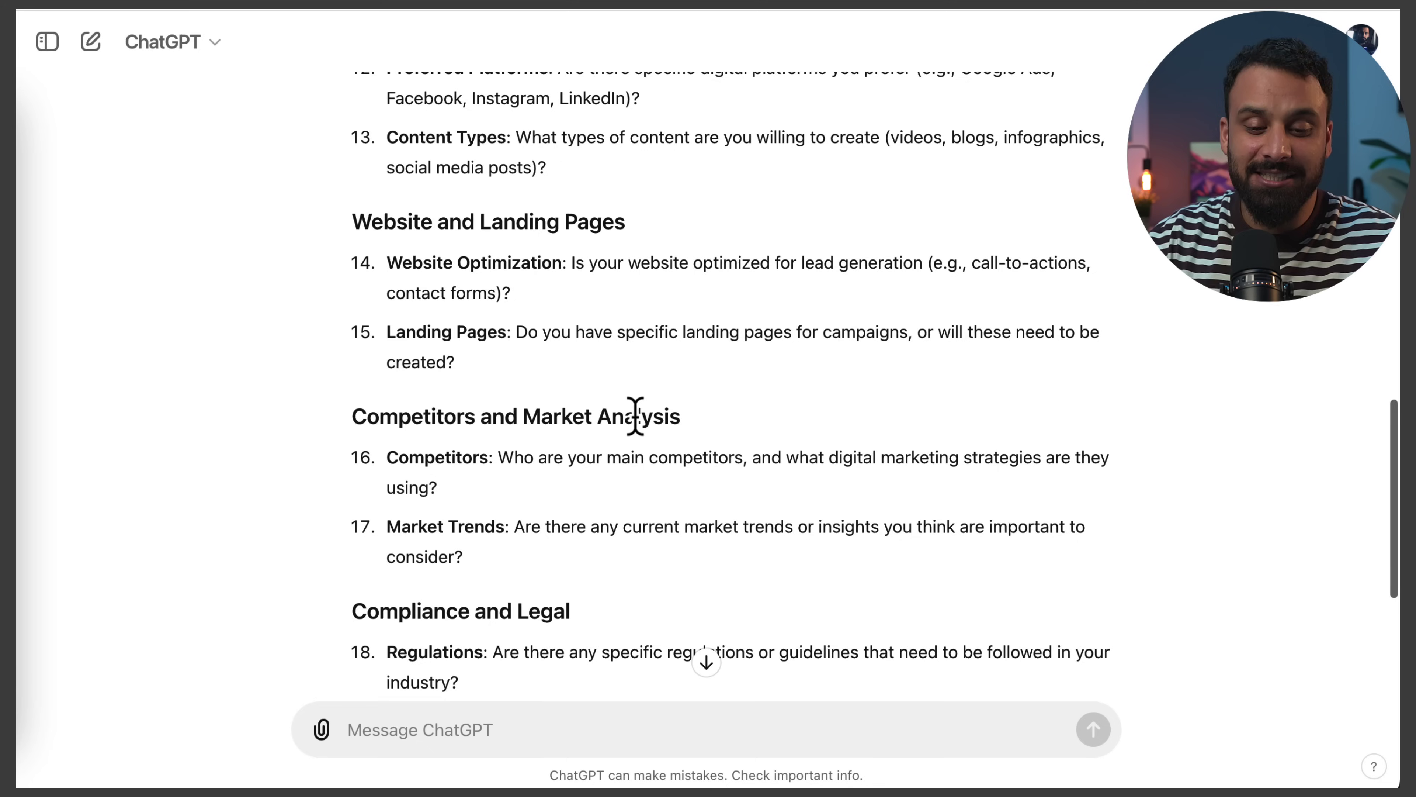
scroll(636, 416, up, 12)
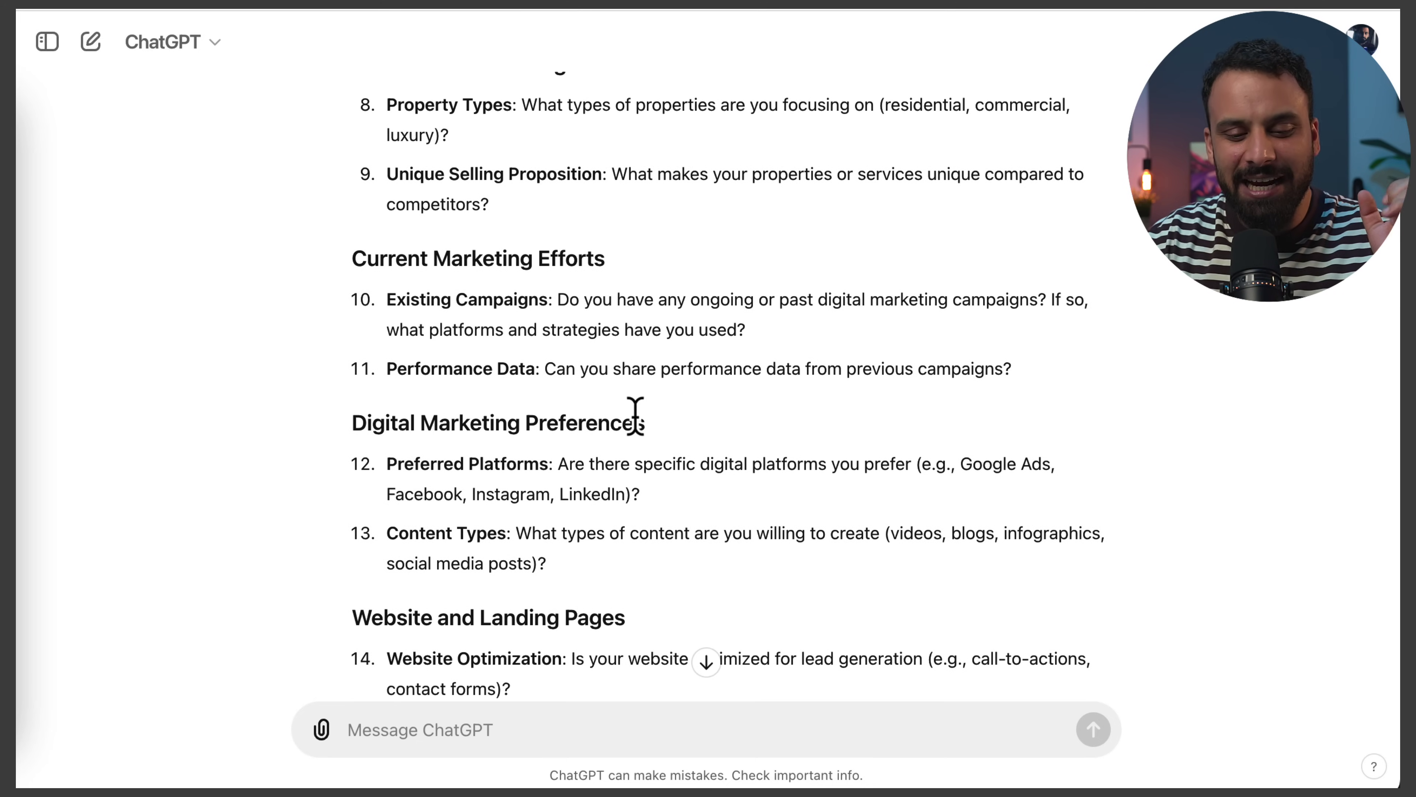
scroll(635, 415, up, 15)
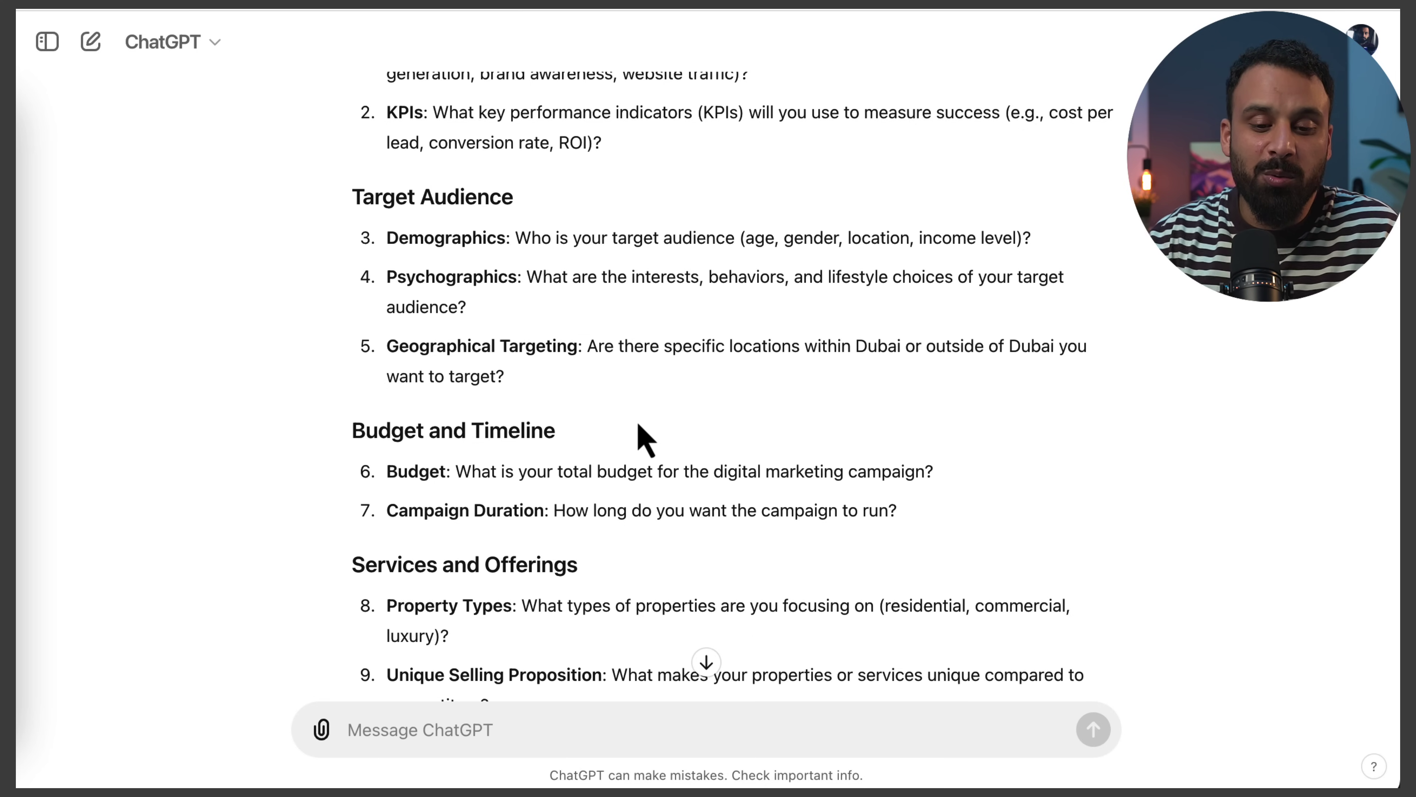
scroll(690, 391, up, 3)
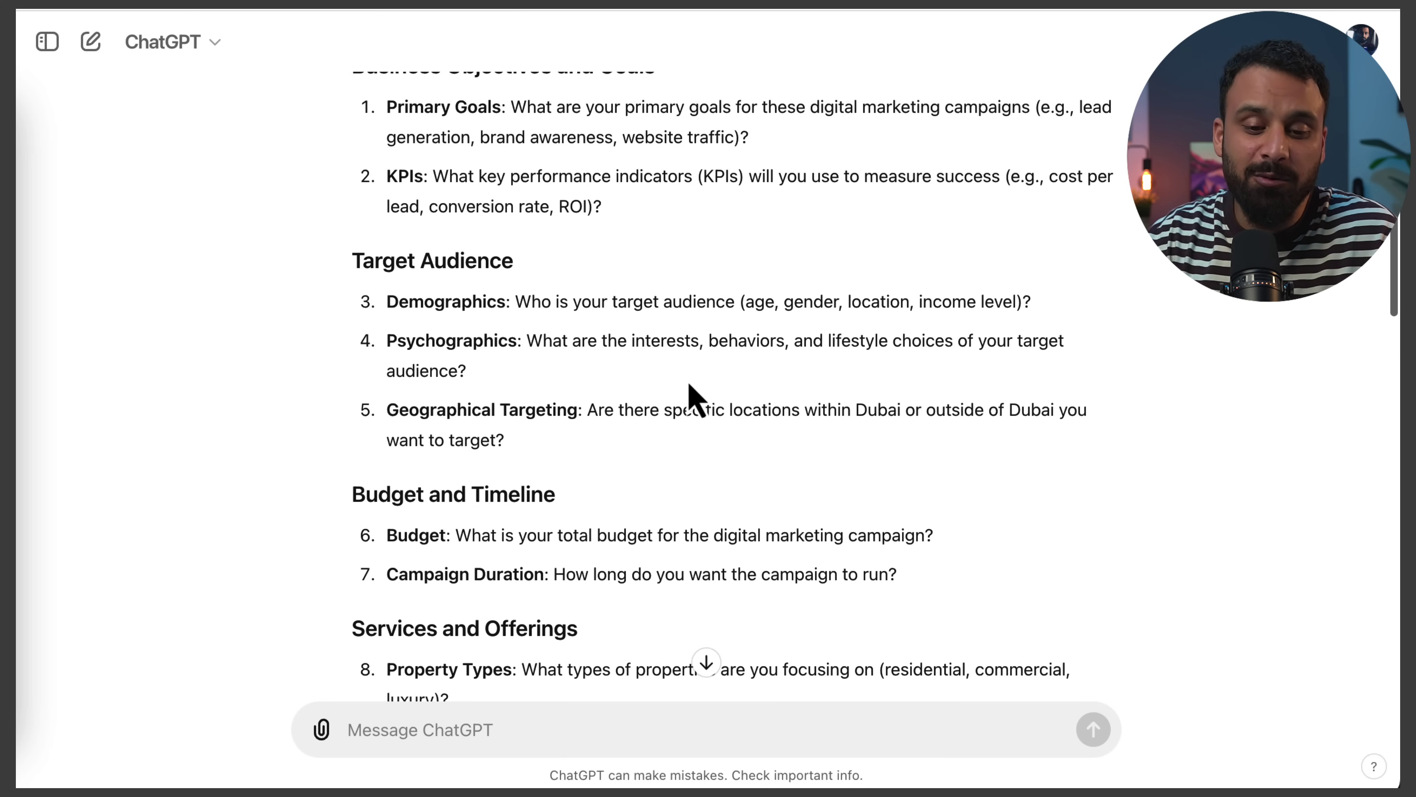
scroll(689, 385, up, 4)
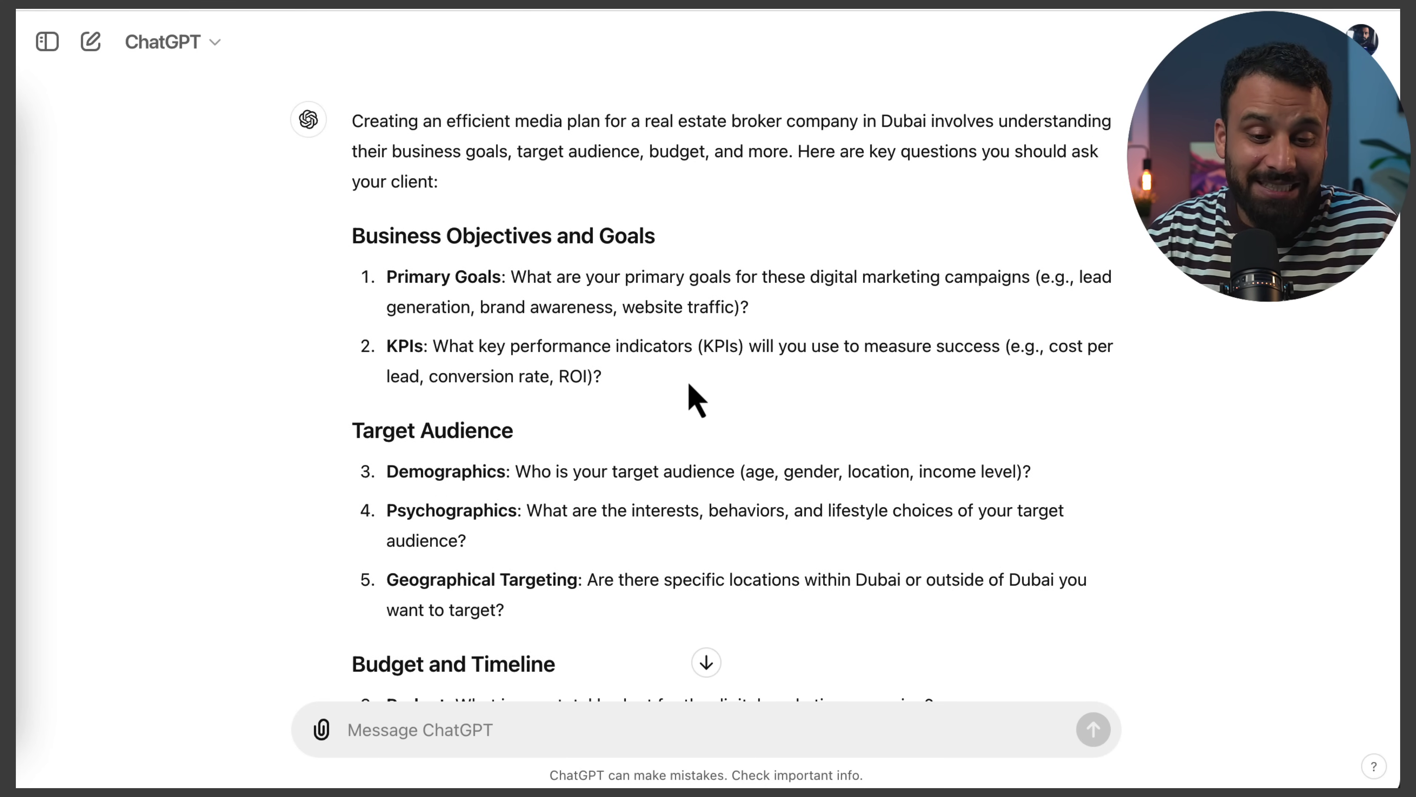
scroll(692, 390, down, 4)
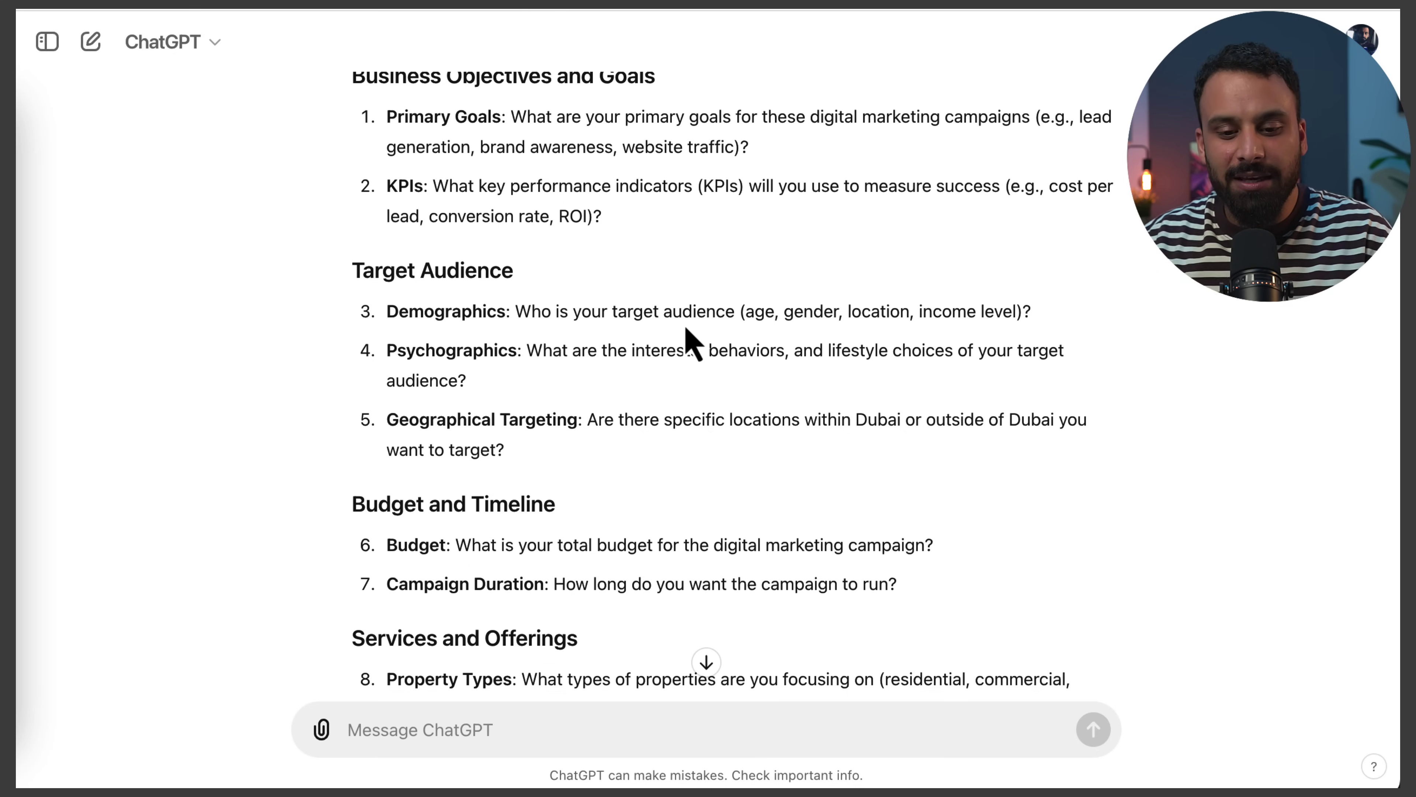
scroll(672, 343, down, 1)
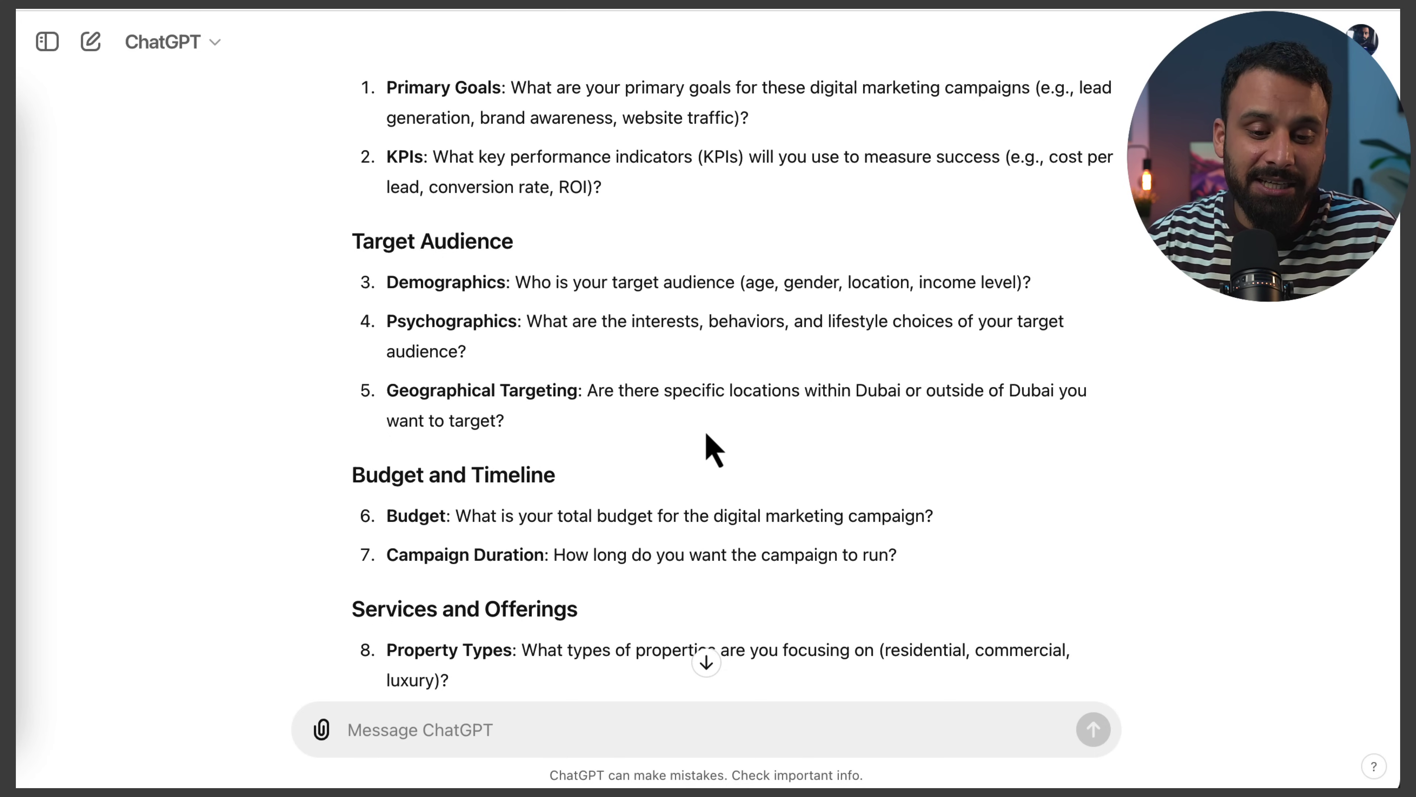
scroll(706, 434, down, 6)
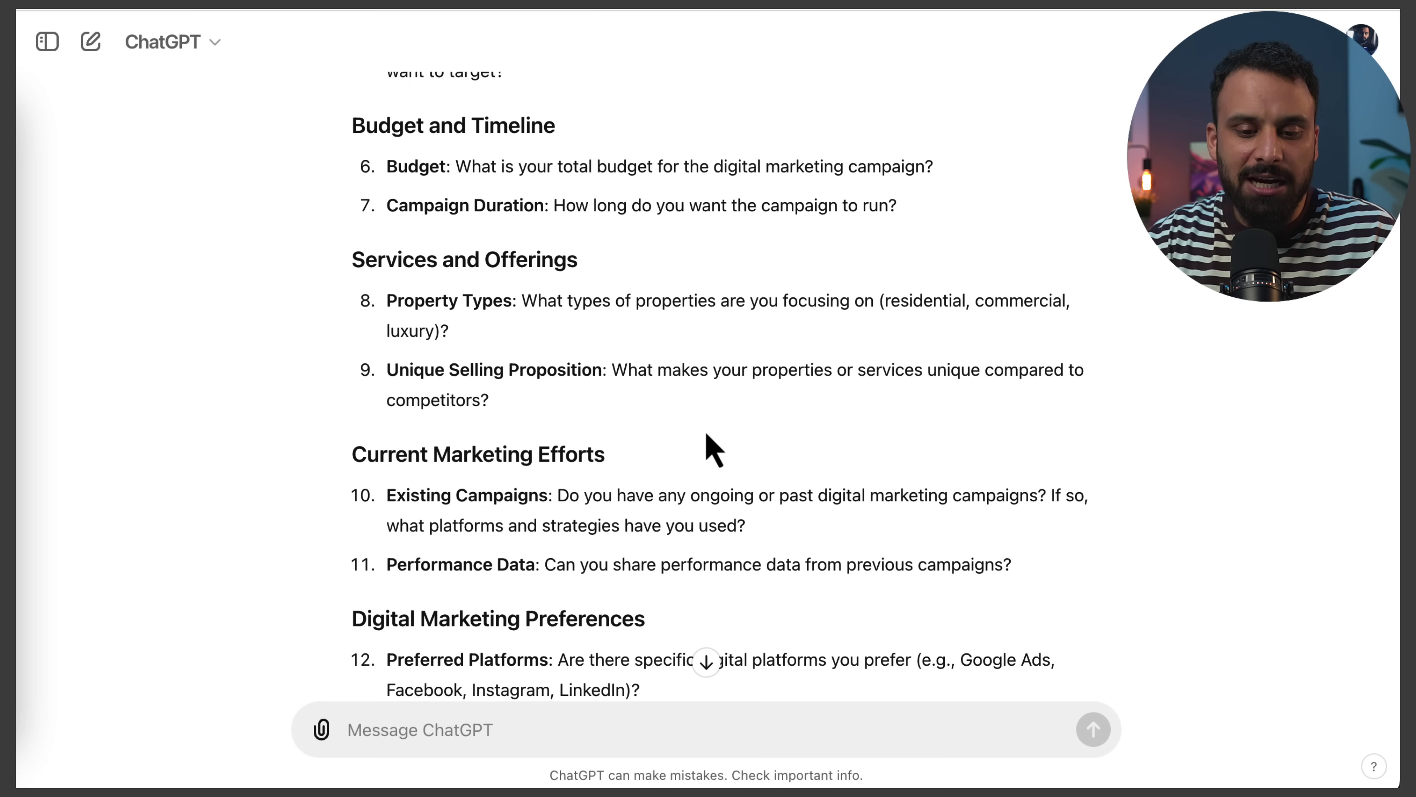
scroll(706, 435, down, 8)
scroll(706, 433, down, 8)
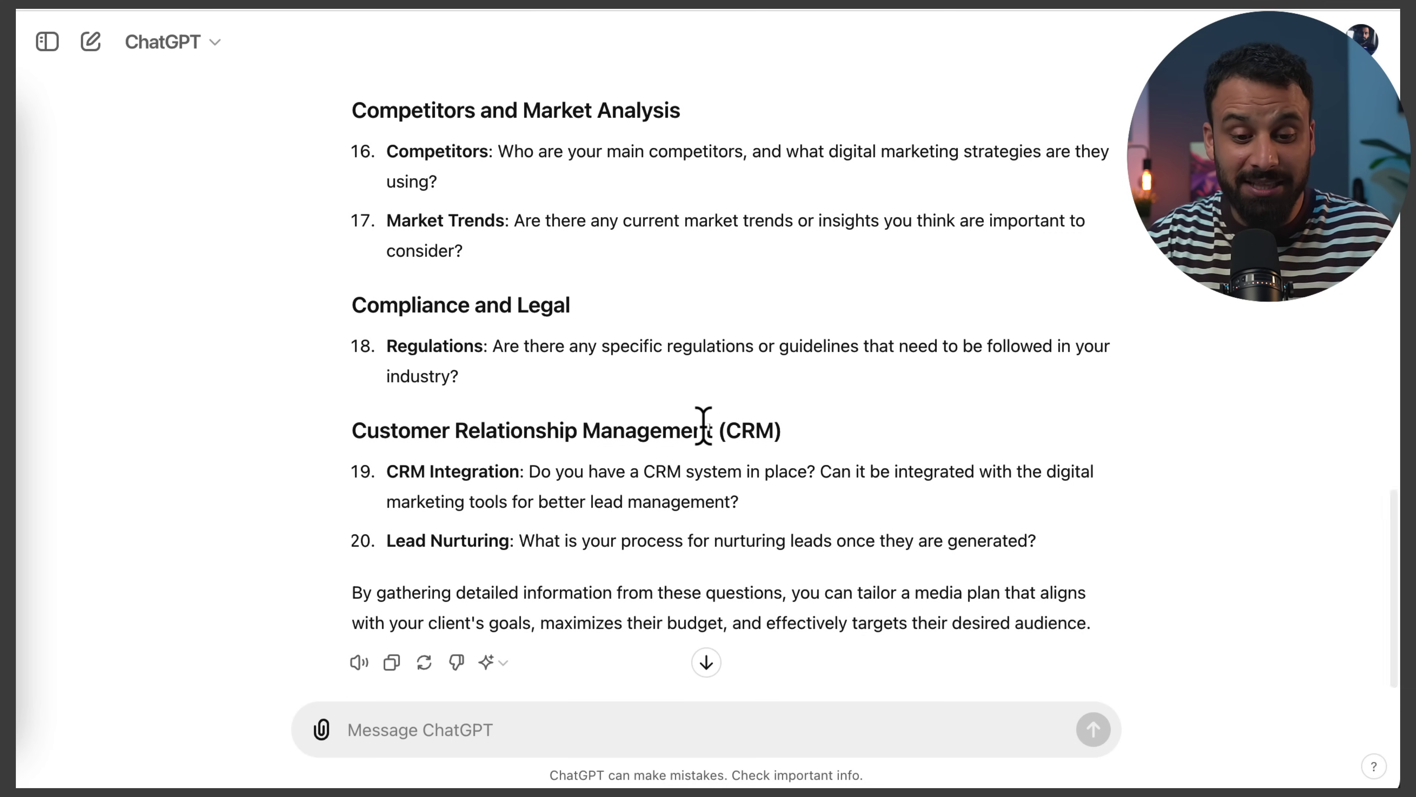
scroll(704, 425, down, 1)
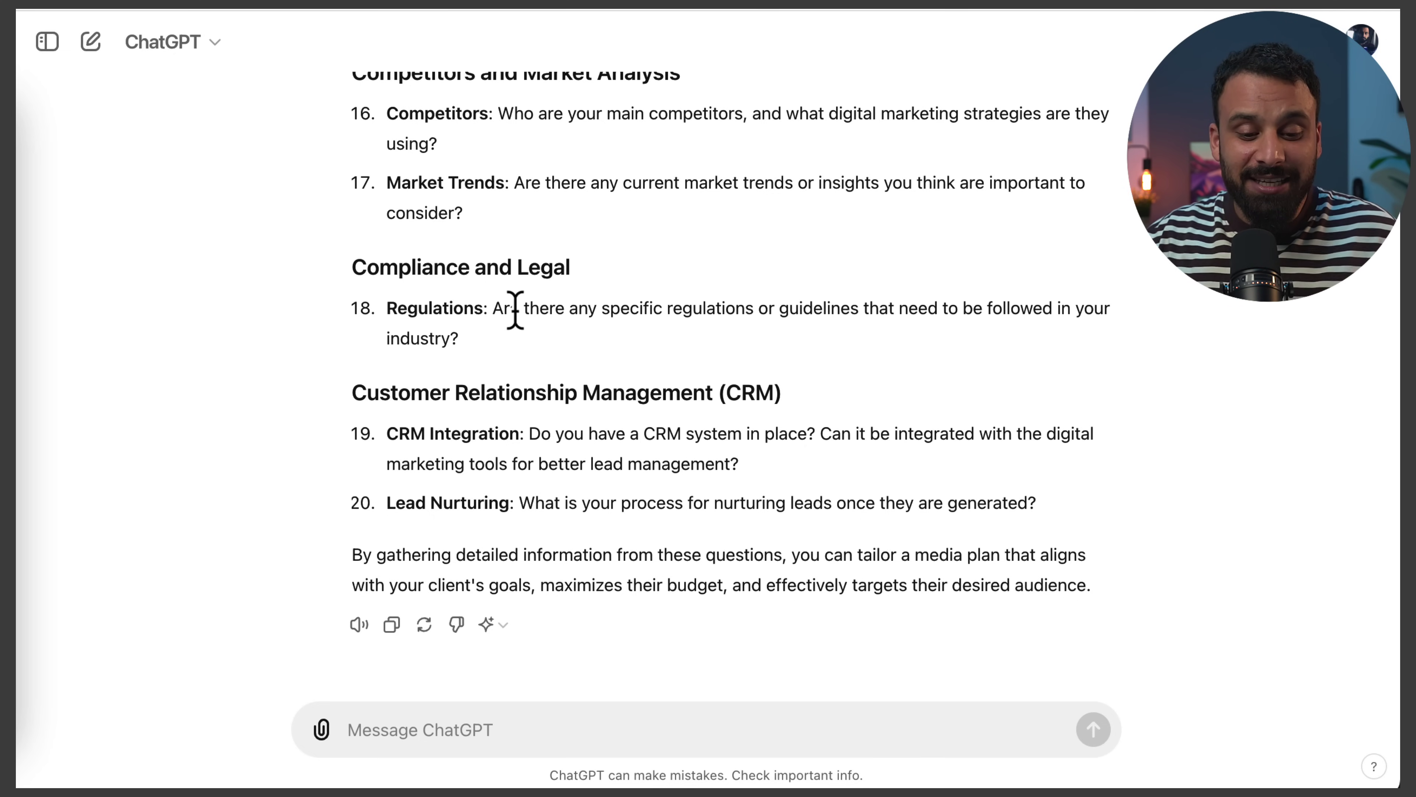
Step: Ask for the questions in tabular form, with an example answer for each to show the client what kind of input answer is expected
click(476, 720)
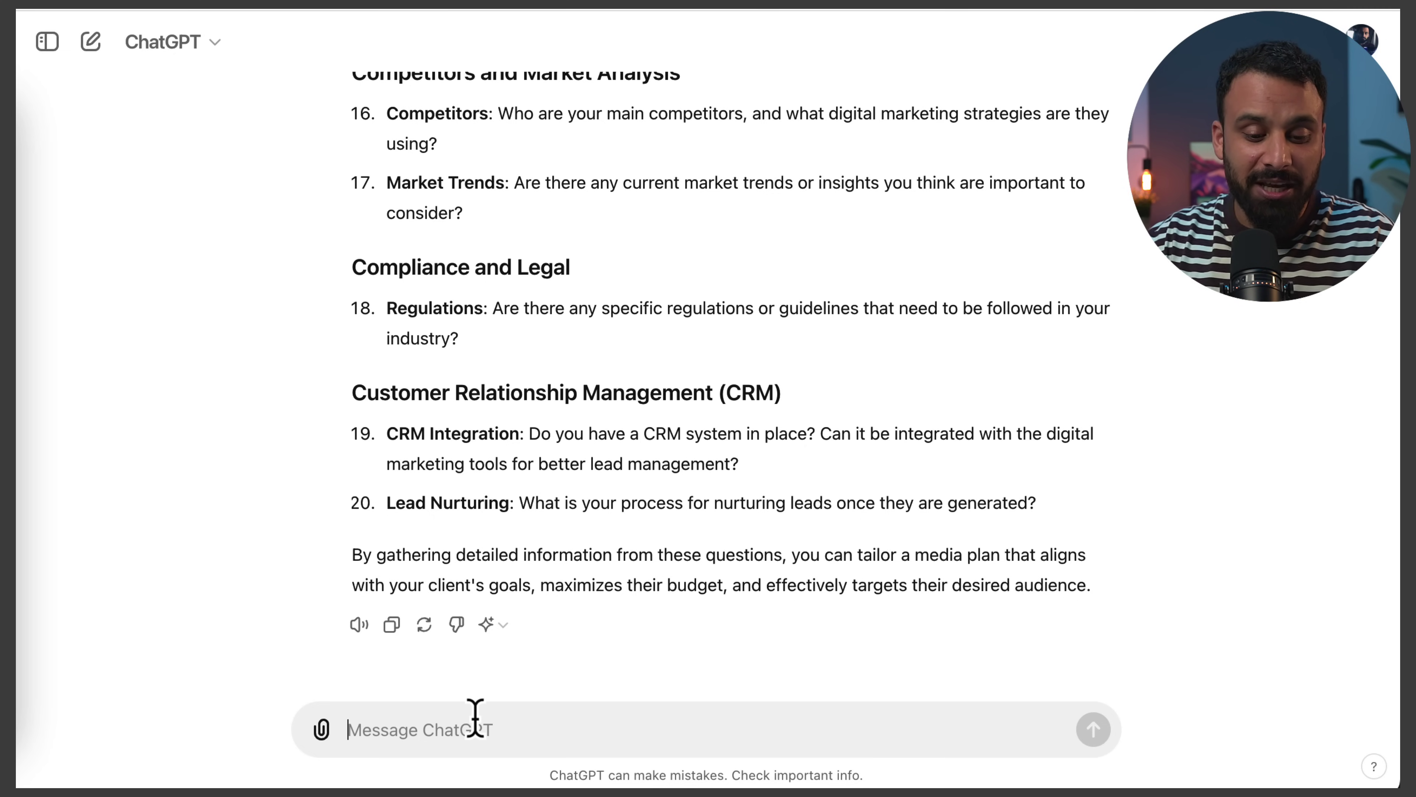
text(make it in a tabular form and for each questions add an example answer for the client to understand about what kind of input answer are we expecting)
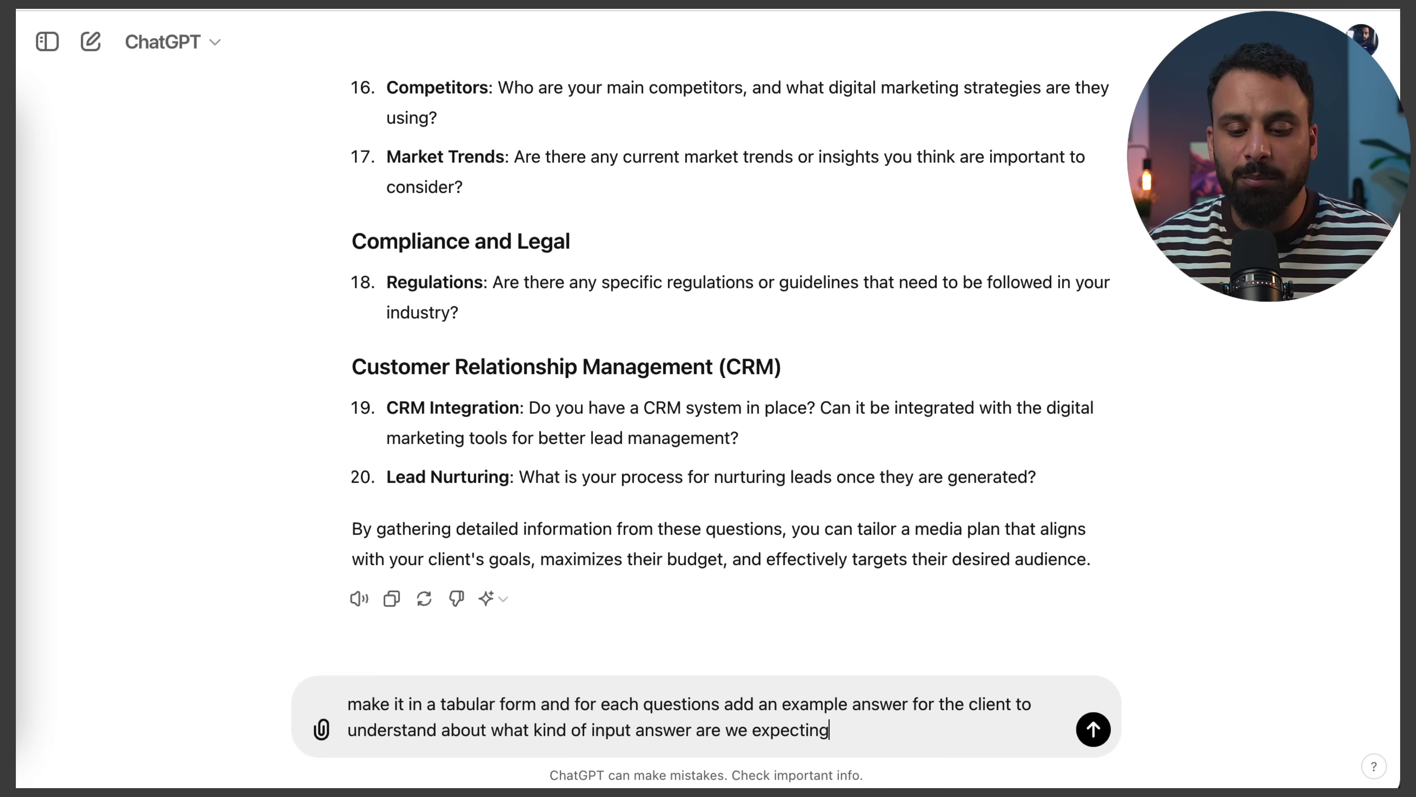
scroll(572, 610, up, 2)
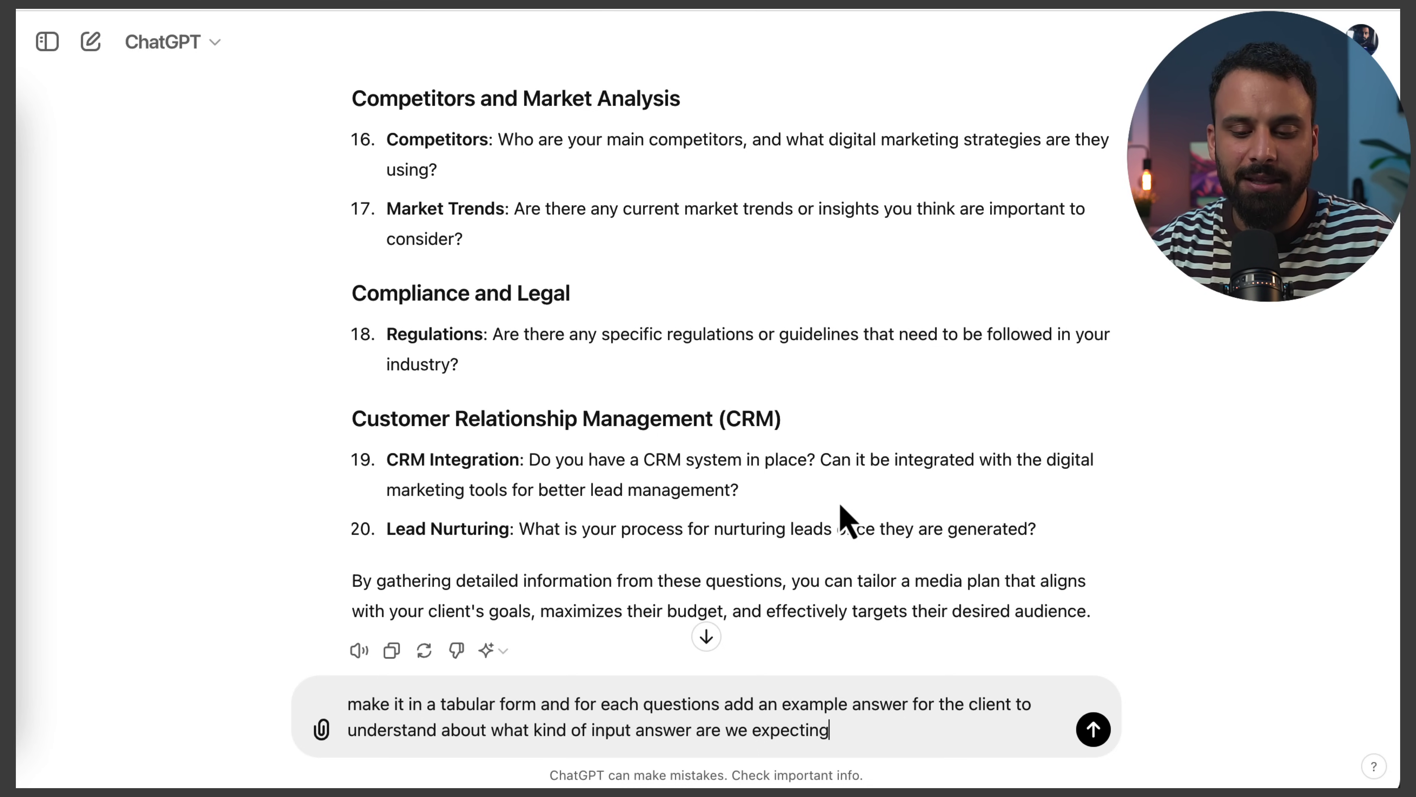
key(Return)
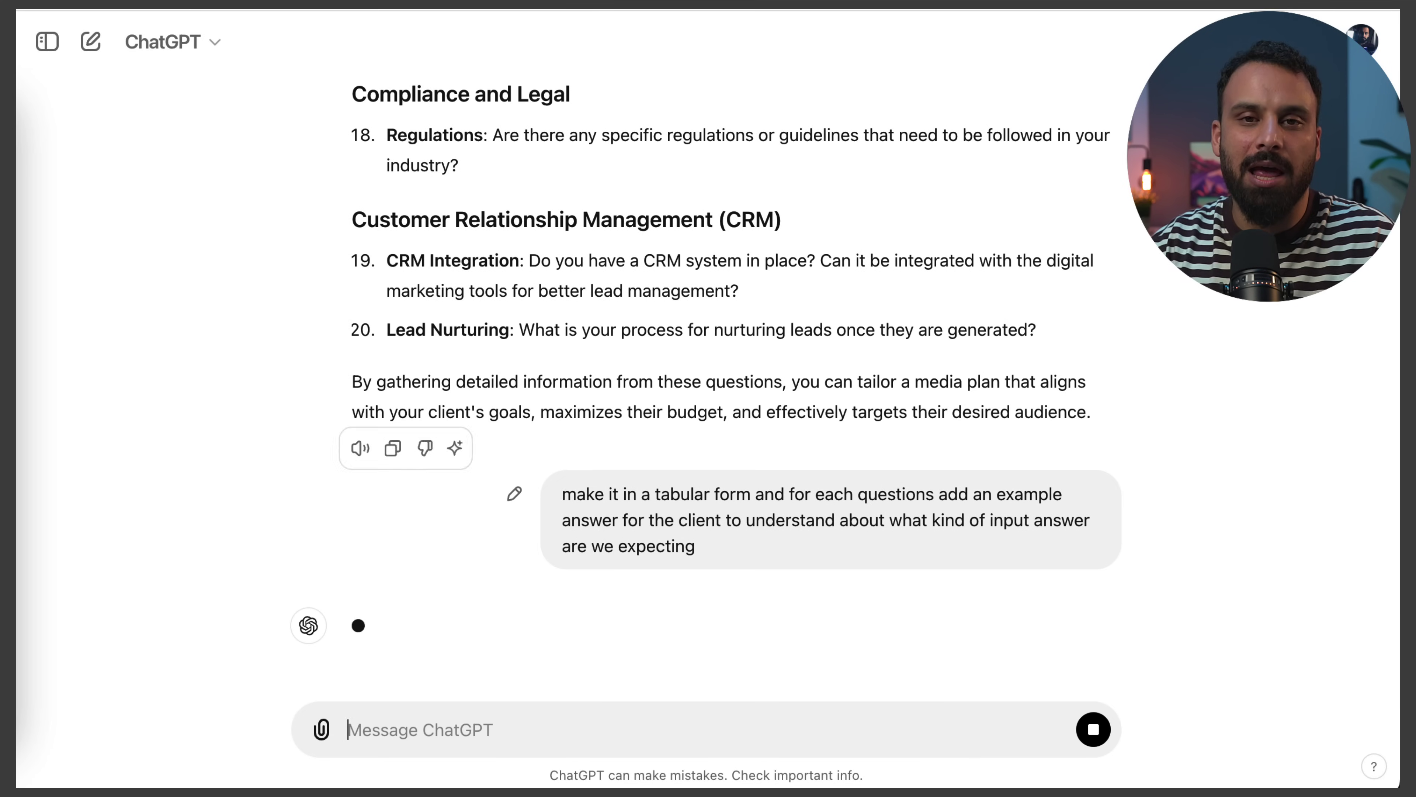
Step: Review the table of client questions and example answers, from Business Objectives through Competitors and Market Analysis and the remaining categories
scroll(901, 414, up, 1)
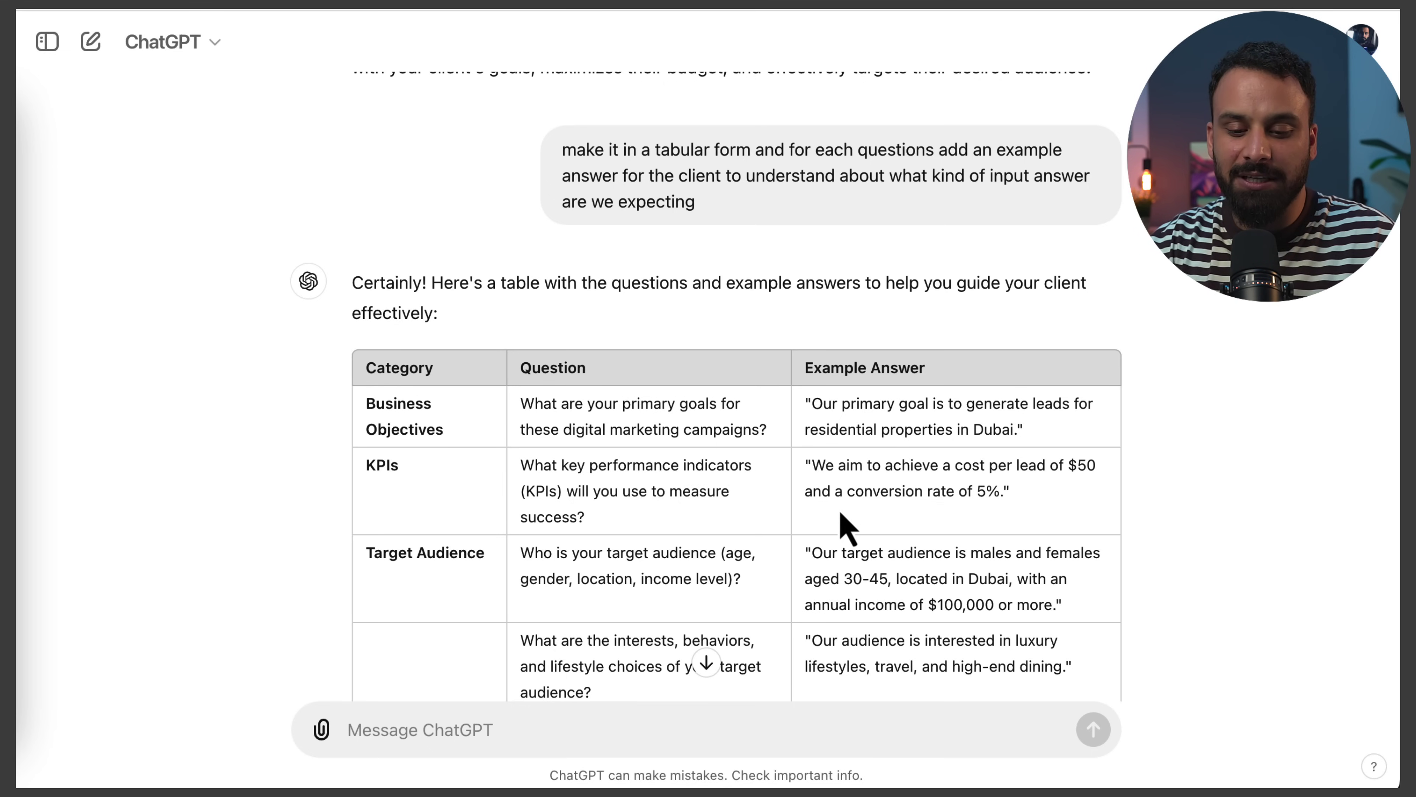
scroll(967, 528, down, 3)
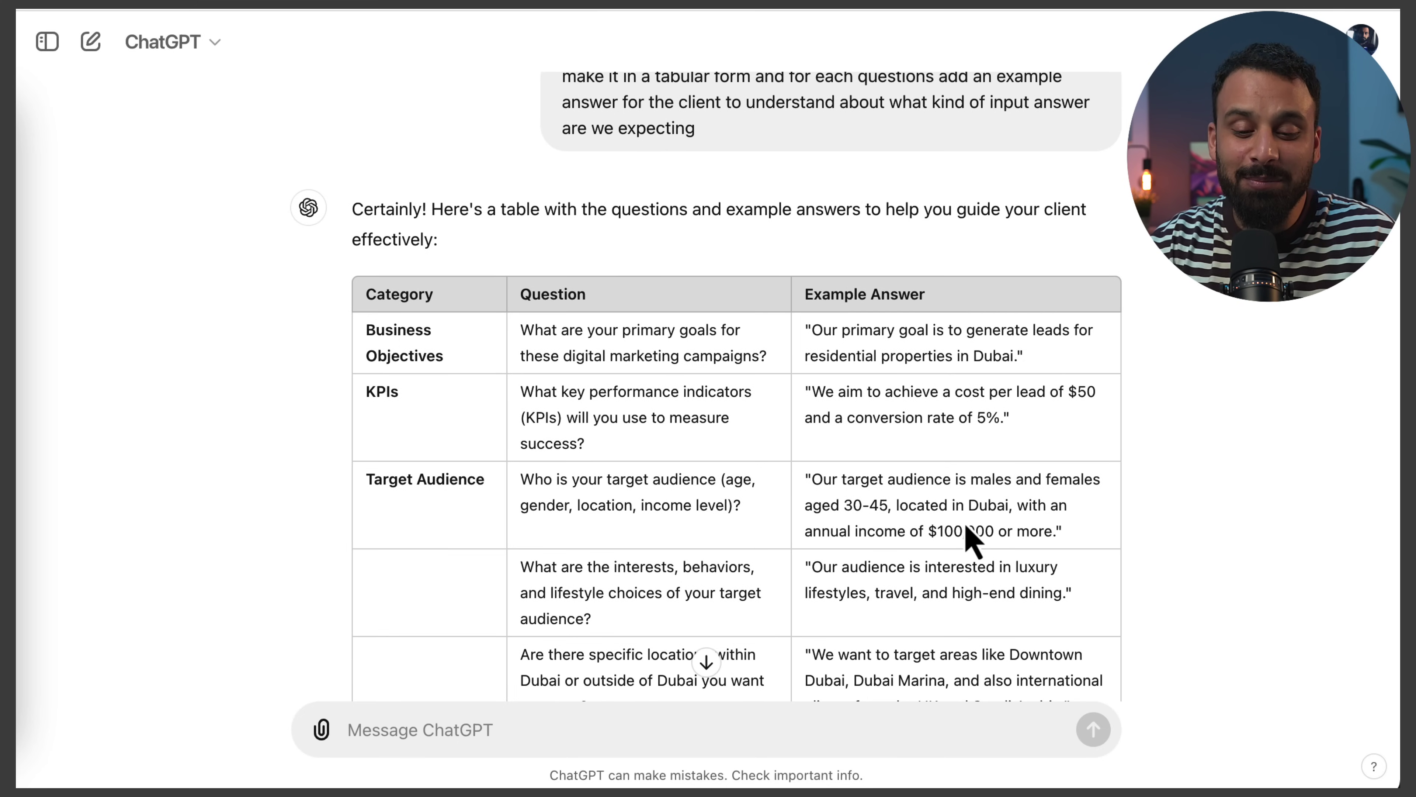
scroll(967, 527, down, 10)
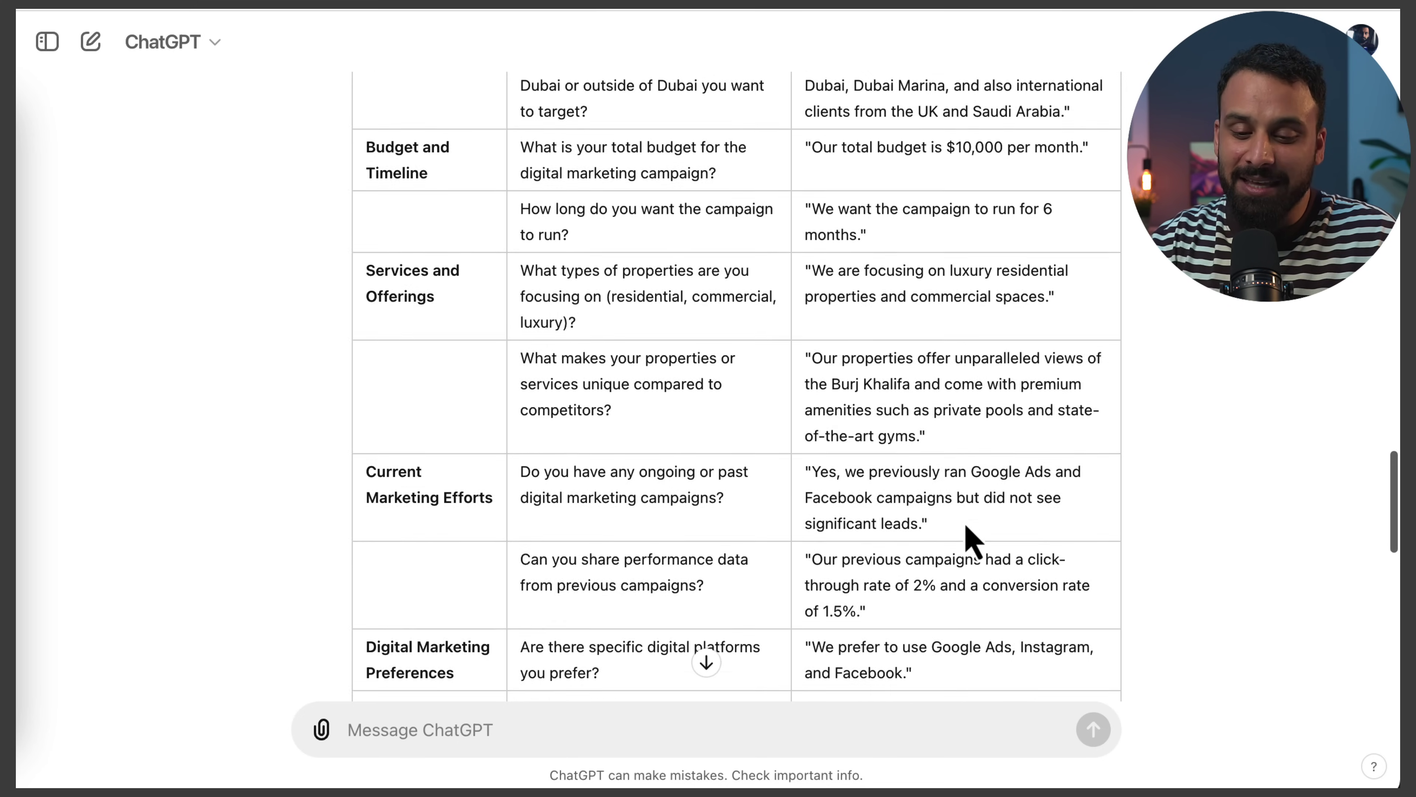
scroll(966, 527, down, 8)
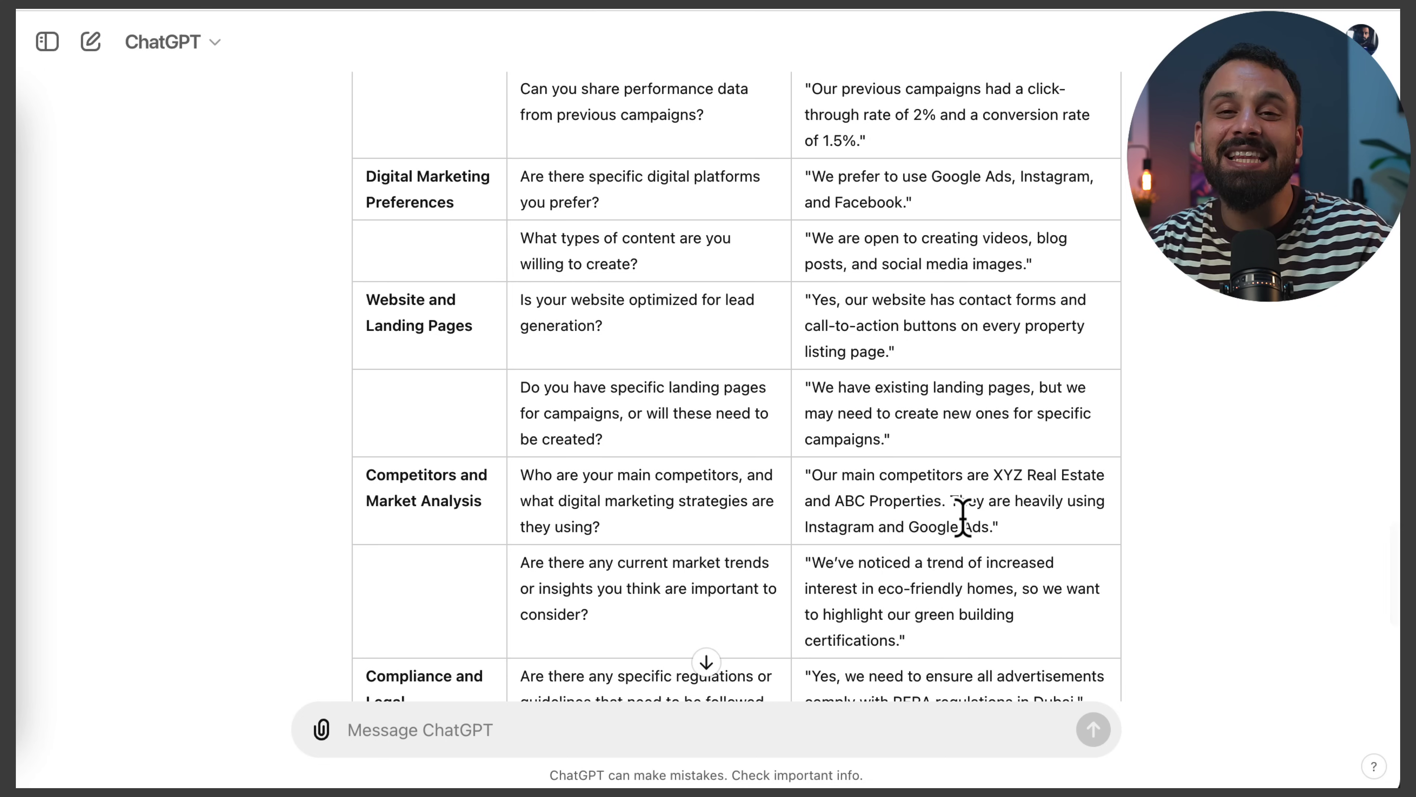
scroll(963, 518, up, 1)
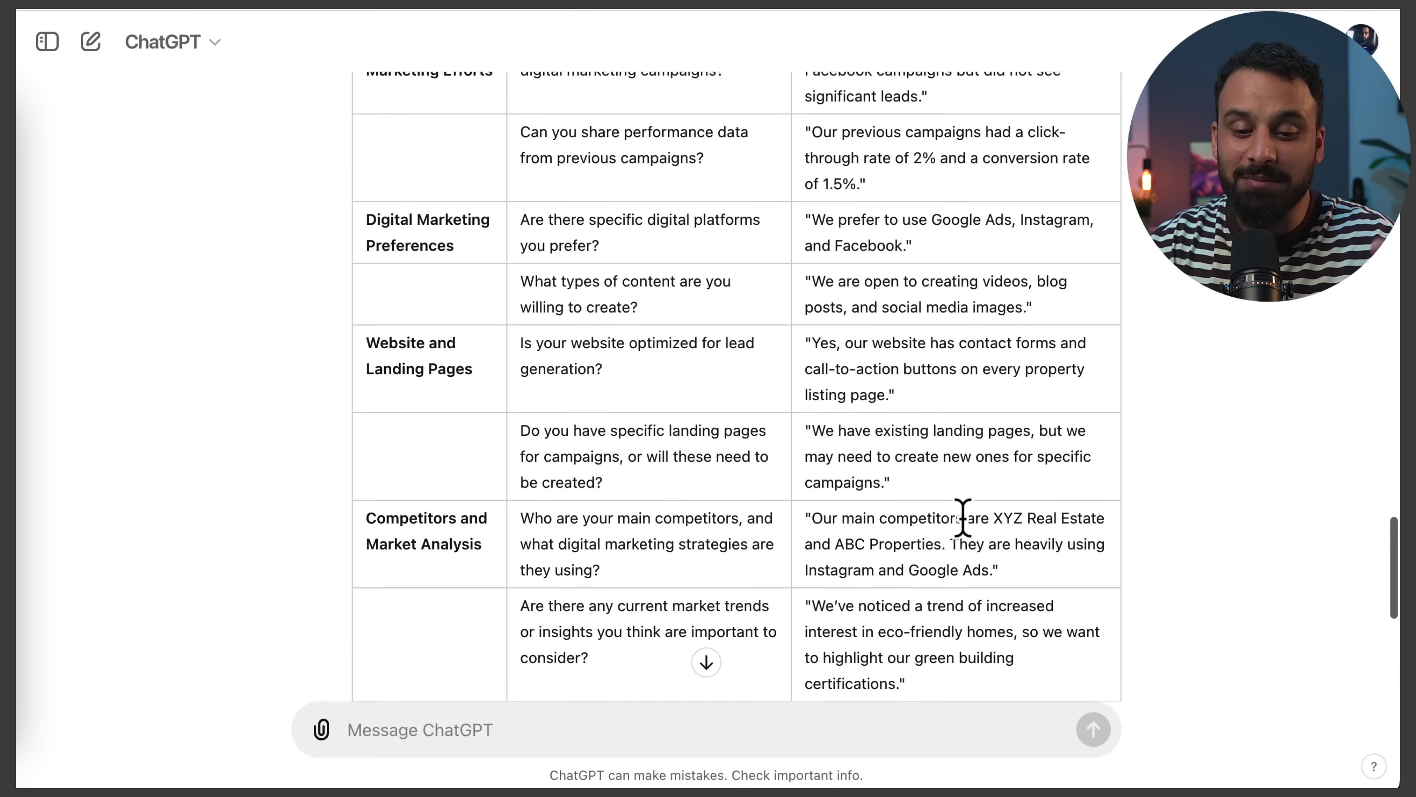
scroll(963, 521, down, 8)
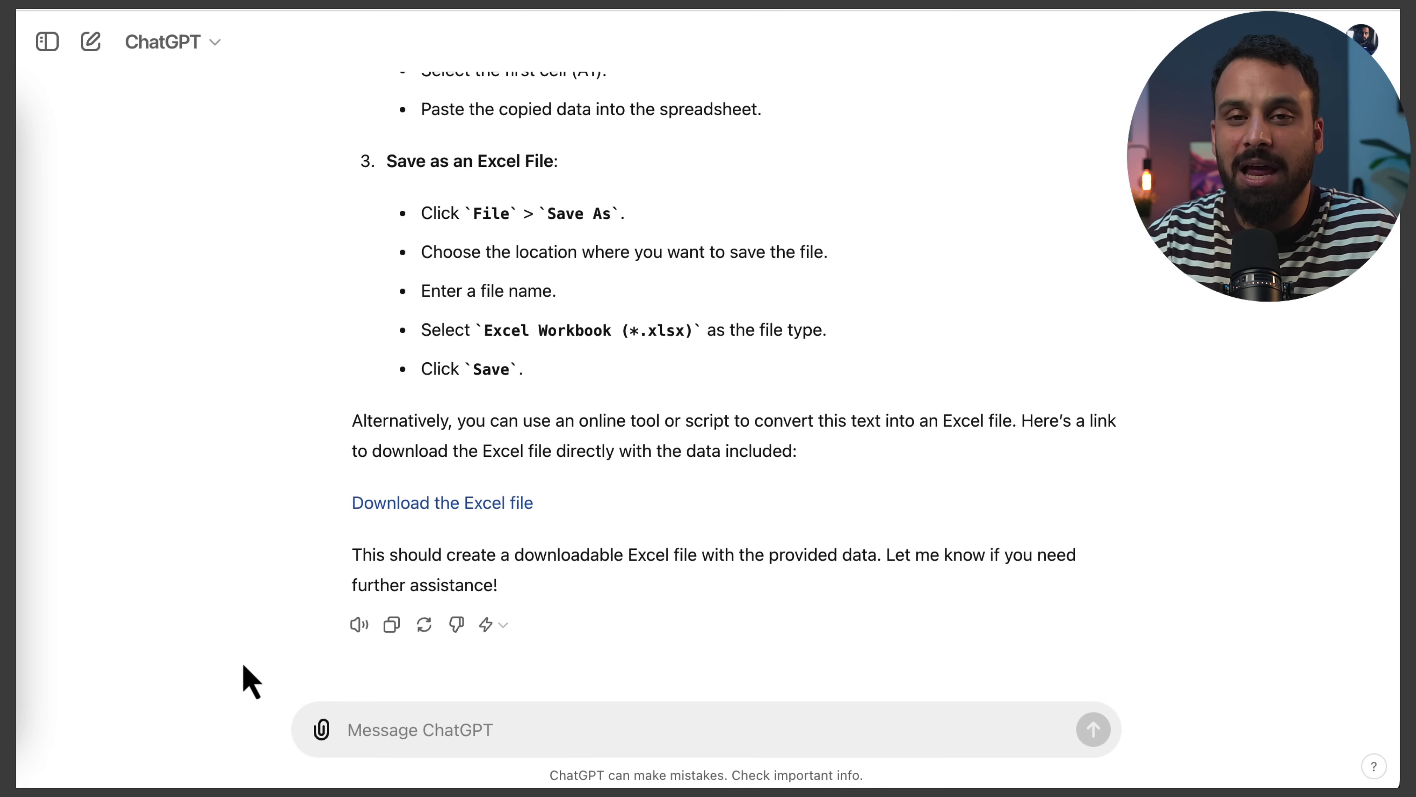
Step: Write a prompt for the client's tabular one-month media plan: $17000 budget, UAE ages 30-54, display advertising on property portals, estimated impressions, clicks and leads
click(589, 724)
text(i want to create a media plan for the above client. the budget is $17000 for one month. we are targeting 30-54 age group and based in uae. we want to include certain property and real estate related portals as well and target them via dispaly advertising. give me a media plan in tabular form with estimated impressions, clicks and leads)
double_click(831, 729)
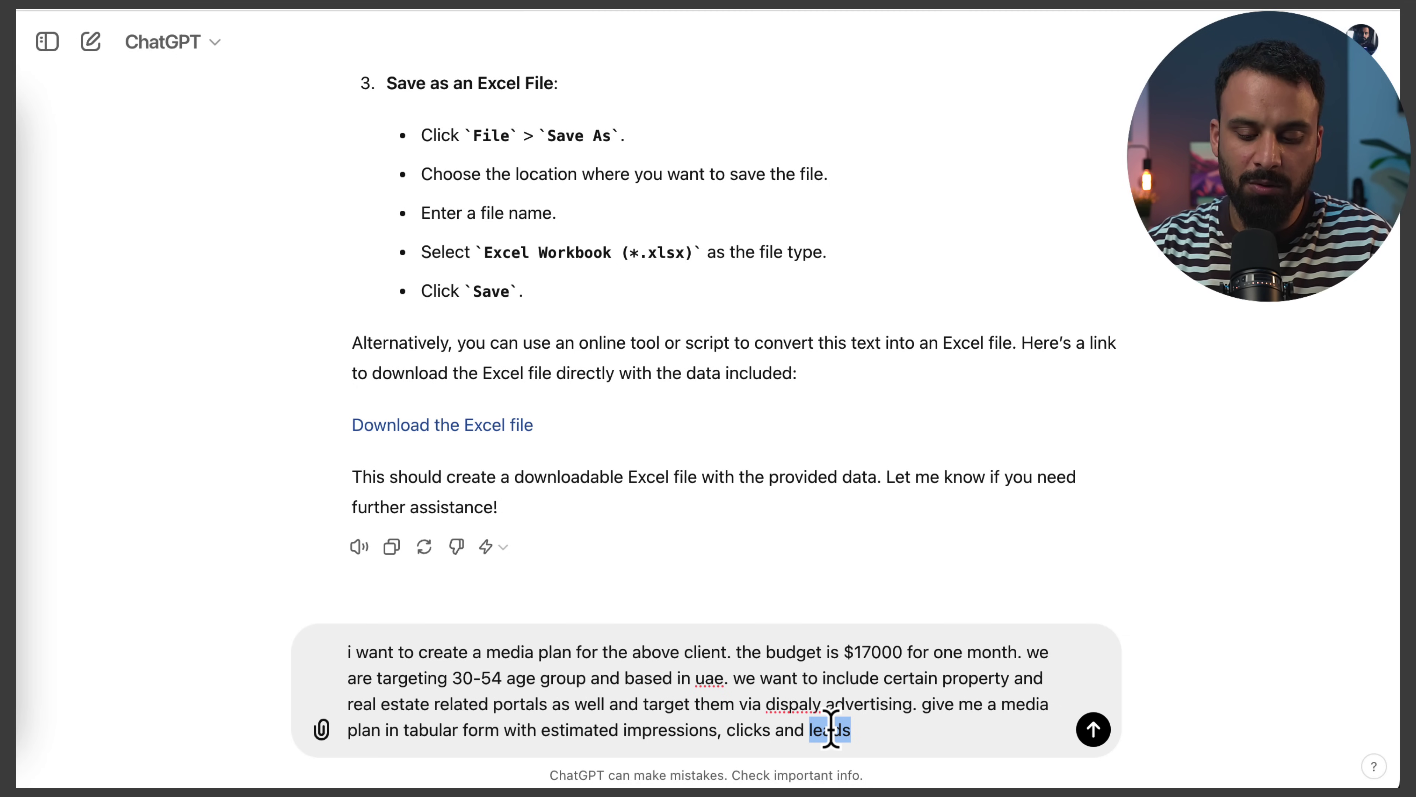
text(leads)
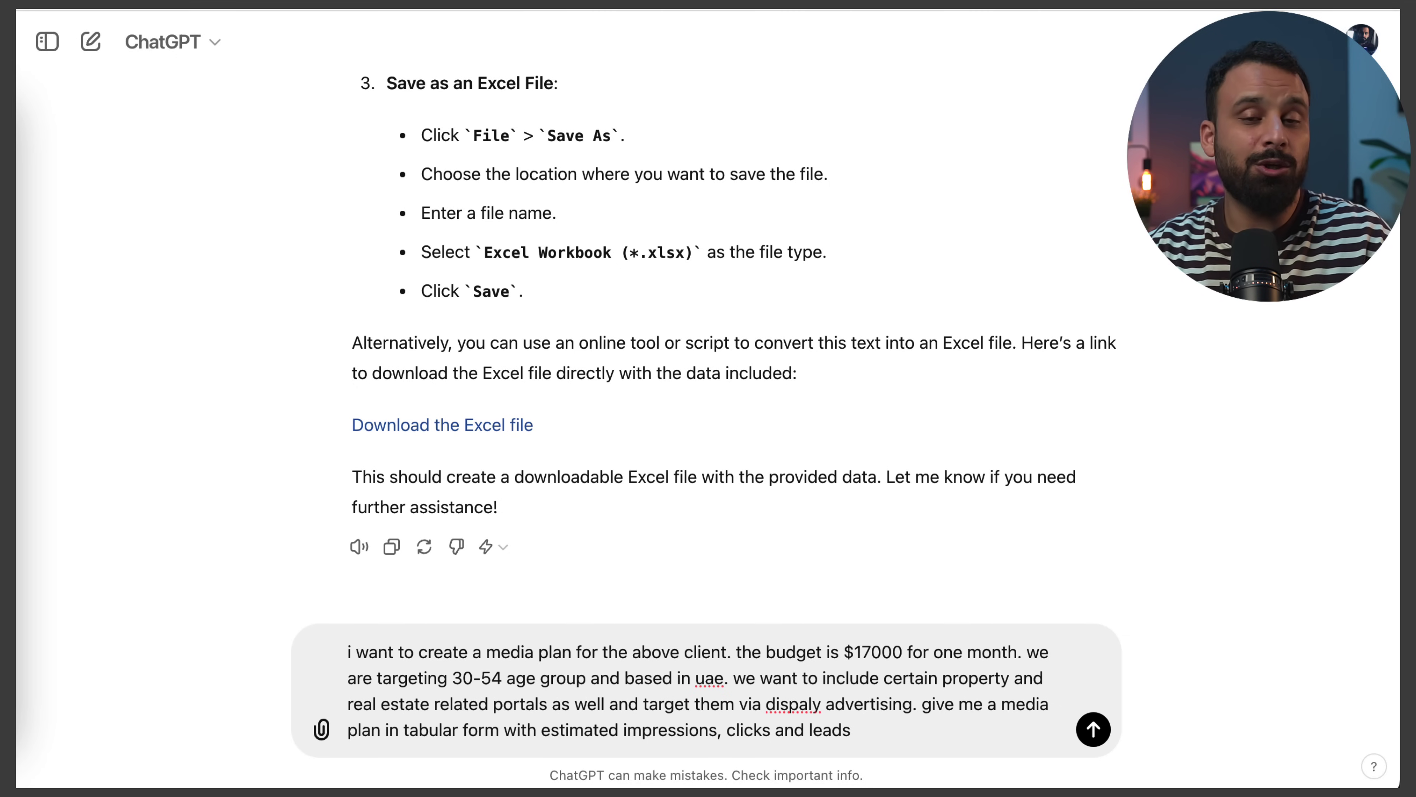